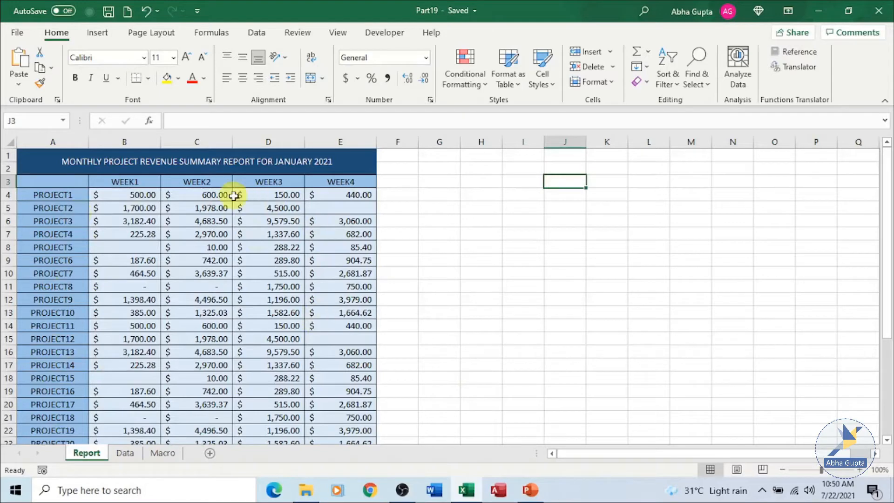
Step: Go to the Data sheet and display the Developer commands
left_click(125, 453)
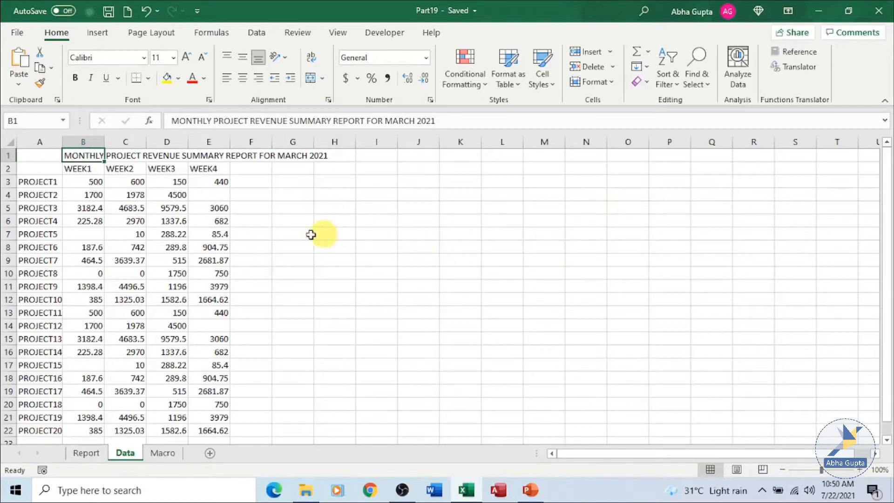
left_click(367, 38)
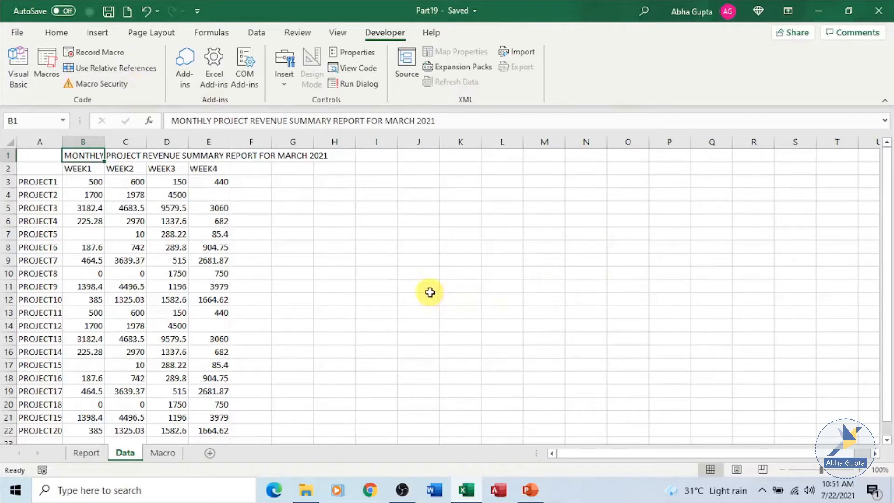
Step: Examine the ribbon customization options, including the command sources and the Developer entry among the main tabs, and close them without changes
left_click(26, 34)
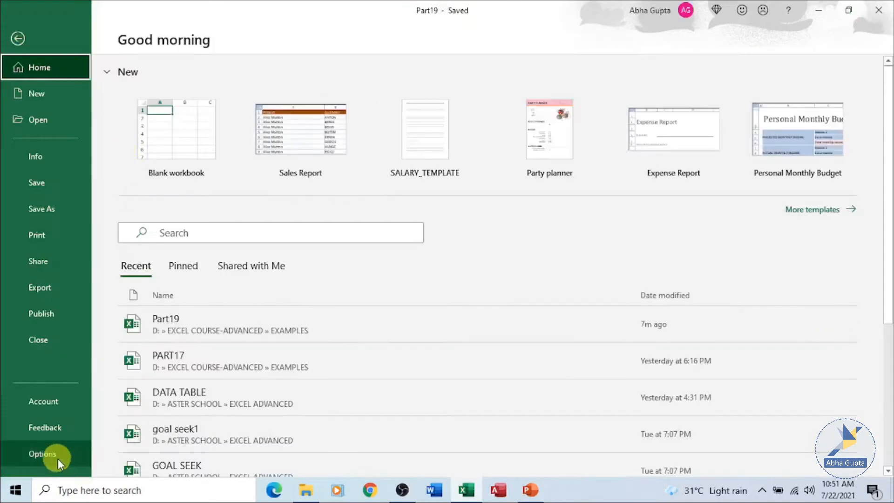
left_click(58, 459)
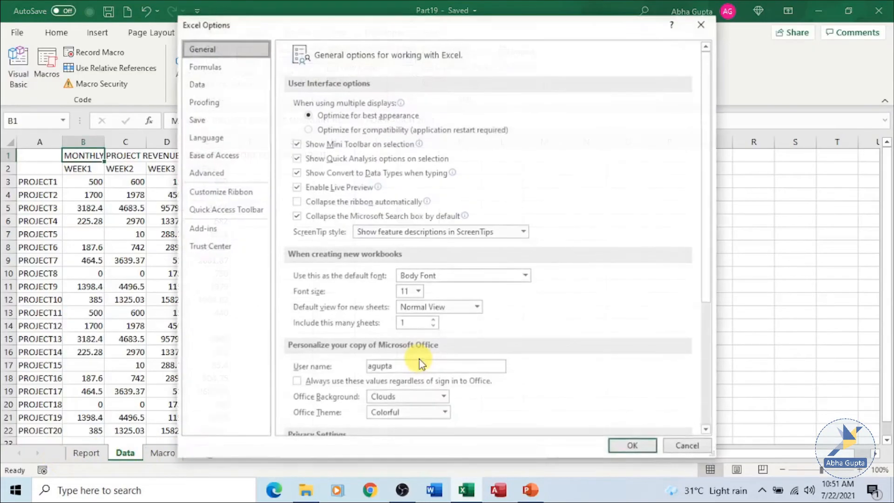
left_click(229, 192)
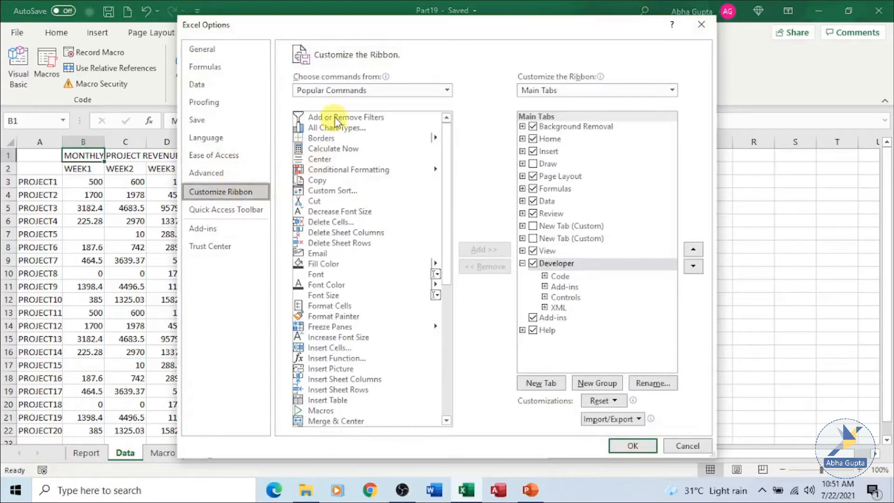
left_click(346, 93)
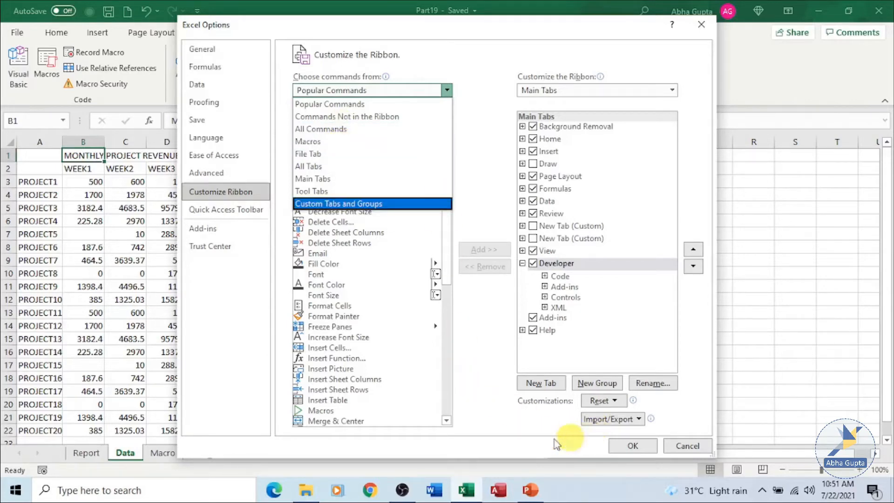
left_click(493, 402)
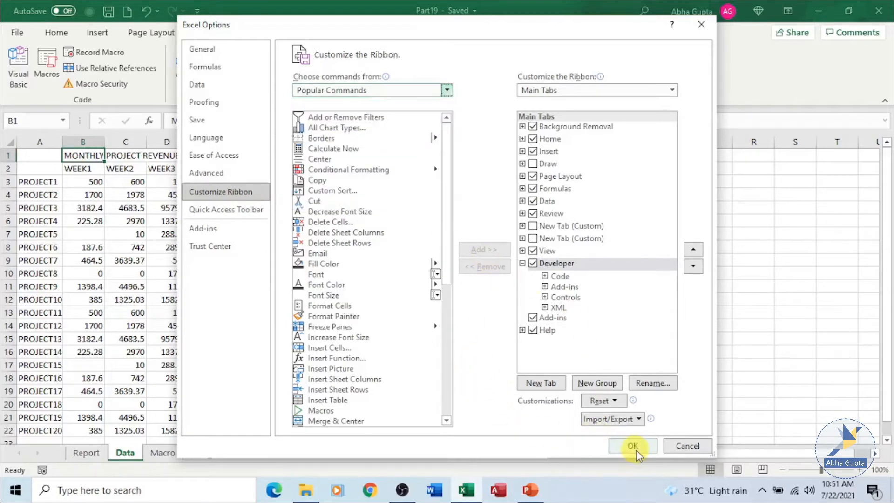
left_click(701, 24)
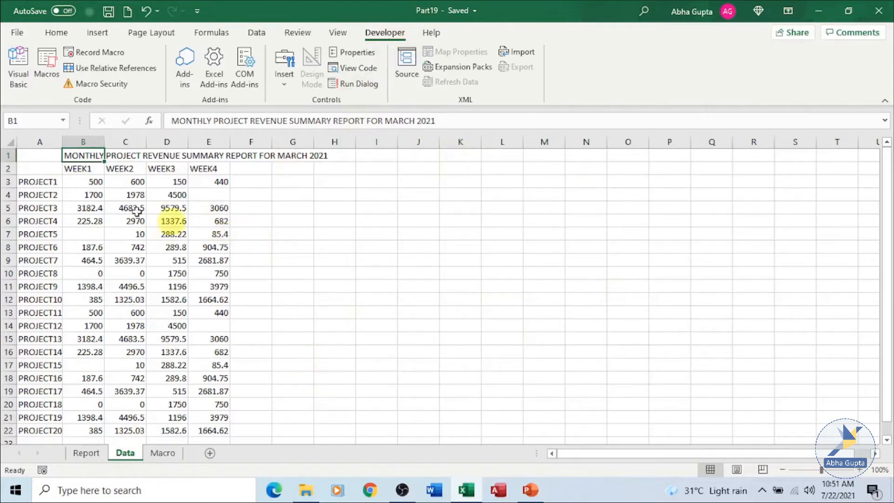
Step: Start recording a macro named format_report from cell A1, stored in This Workbook
left_click(38, 155)
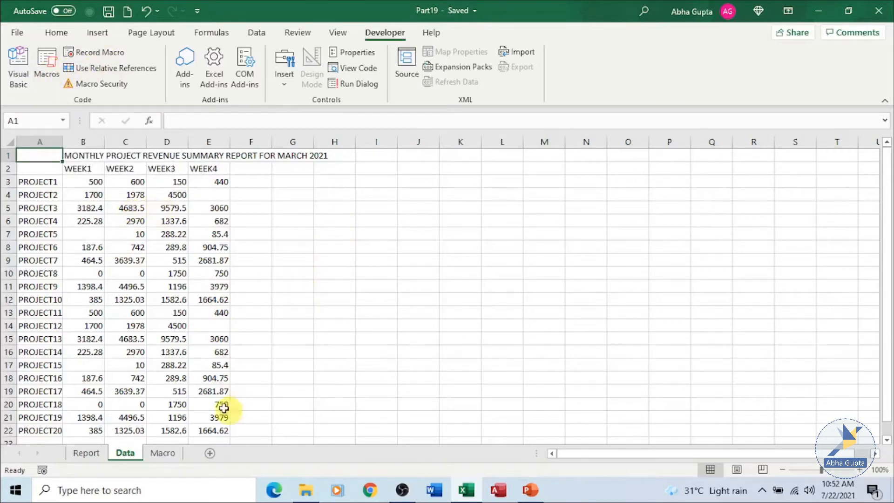
left_click(108, 54)
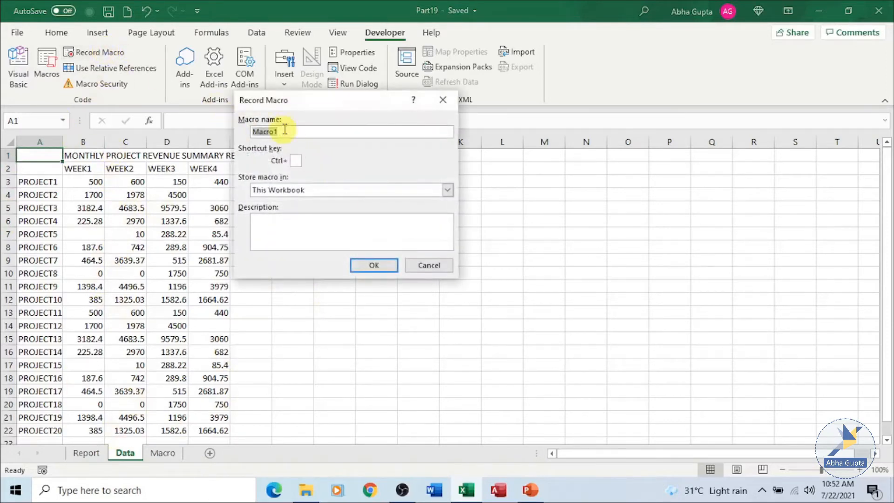
left_click(299, 133)
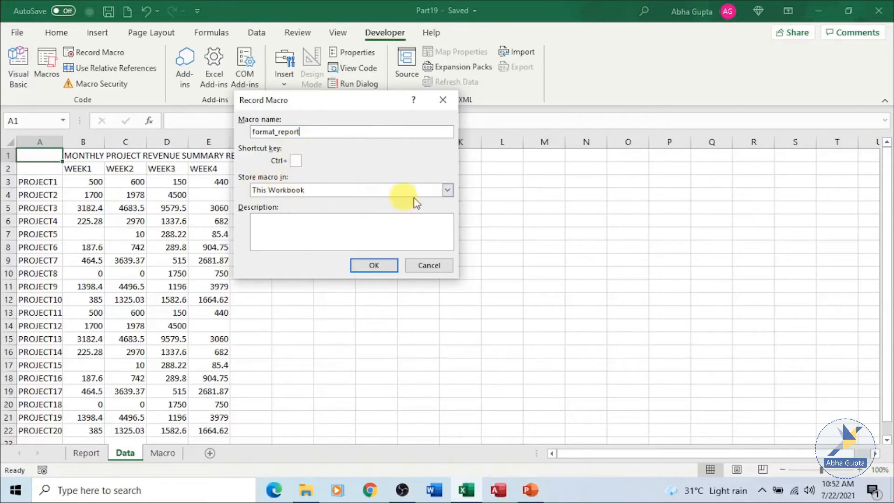
left_click(447, 190)
left_click(428, 196)
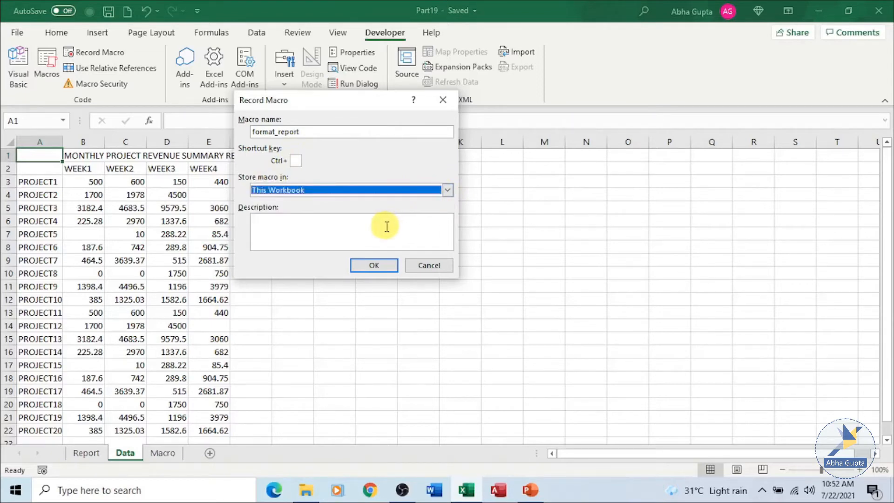
left_click(338, 233)
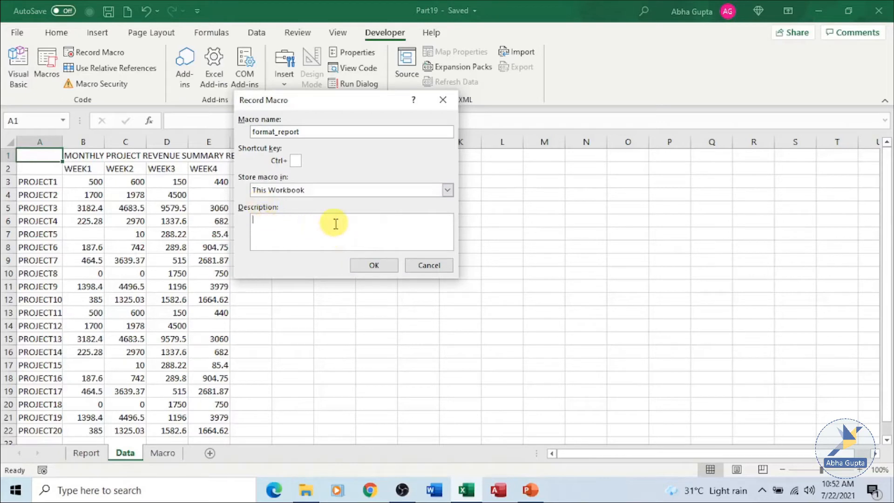
left_click(374, 265)
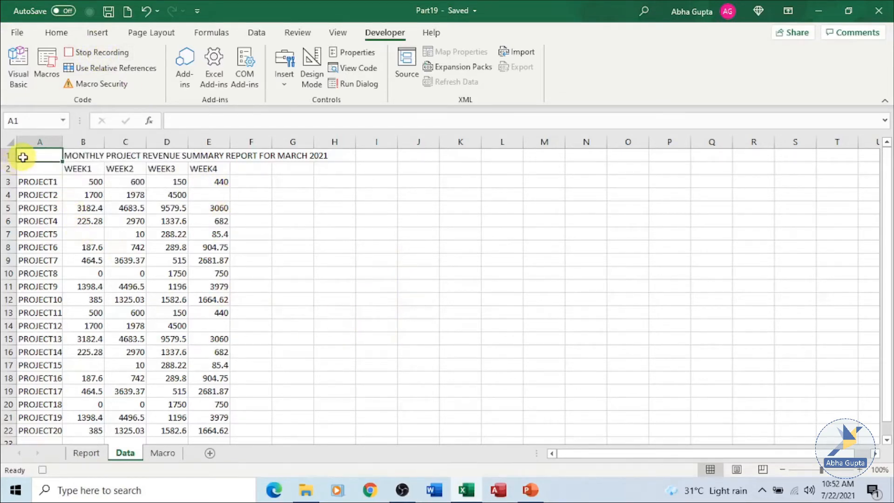
Step: Set the column width of the range A1:H23 to 15
left_click_drag(25, 157, 333, 333)
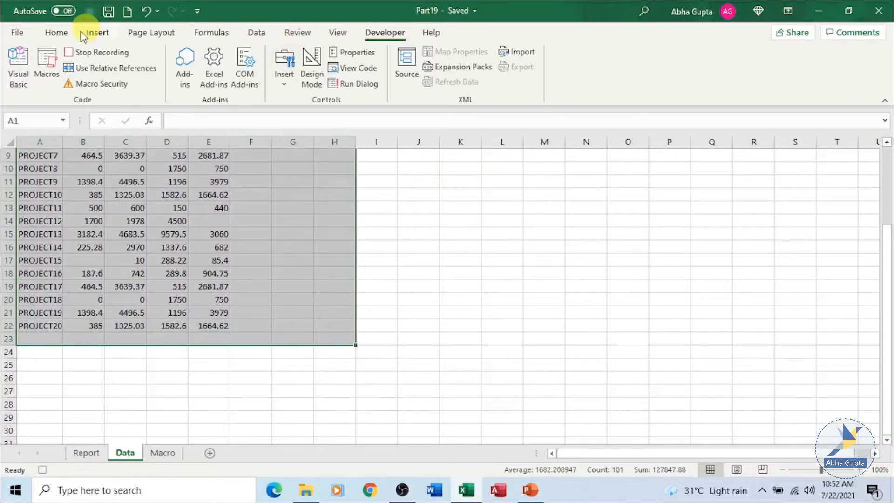
left_click(56, 34)
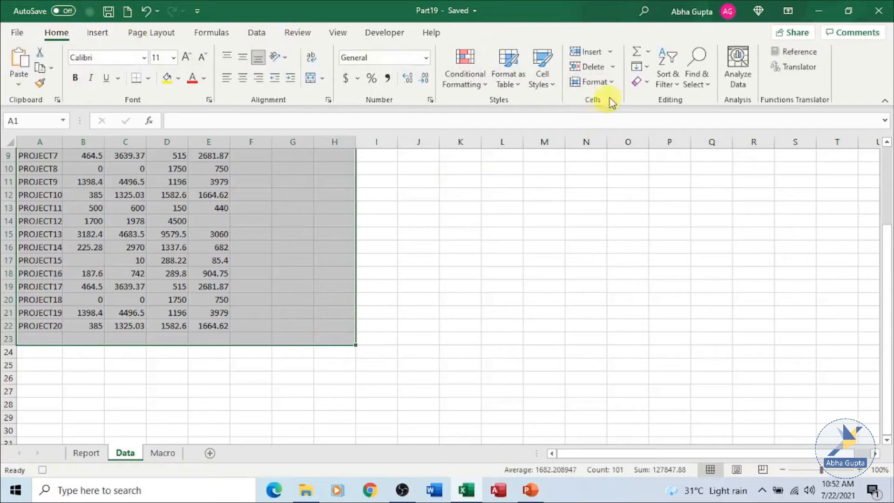
left_click(607, 84)
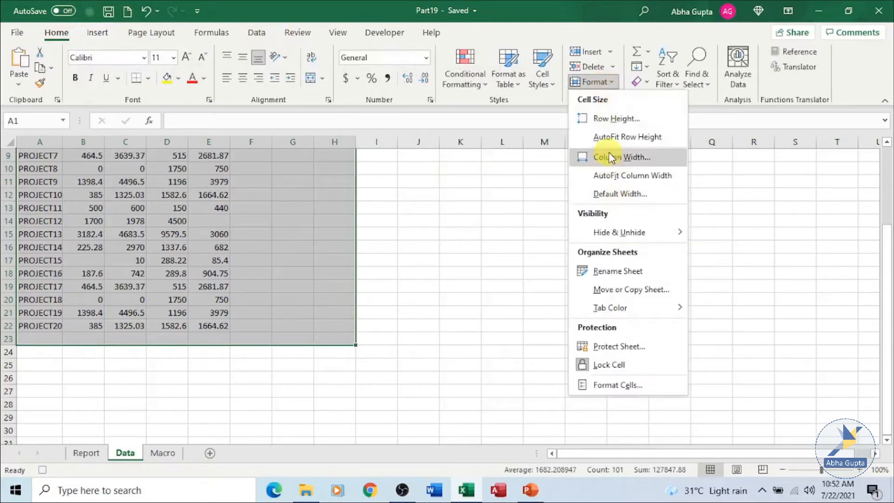
left_click(606, 162)
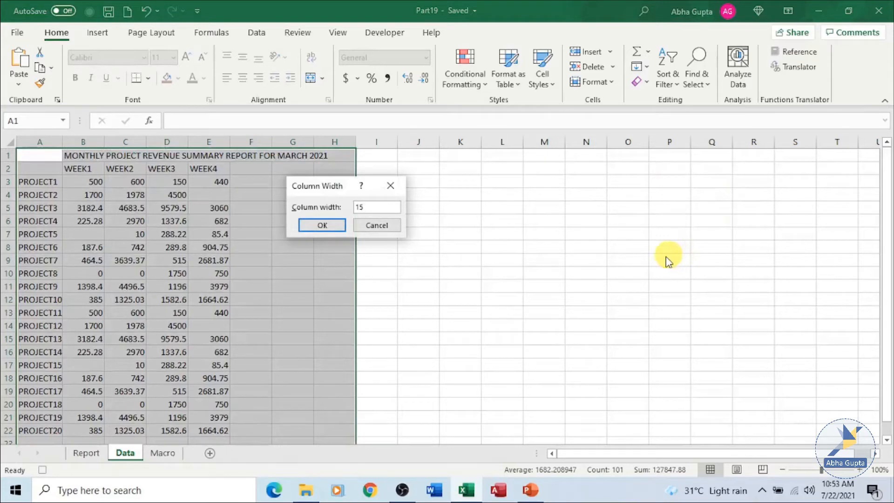
left_click(328, 225)
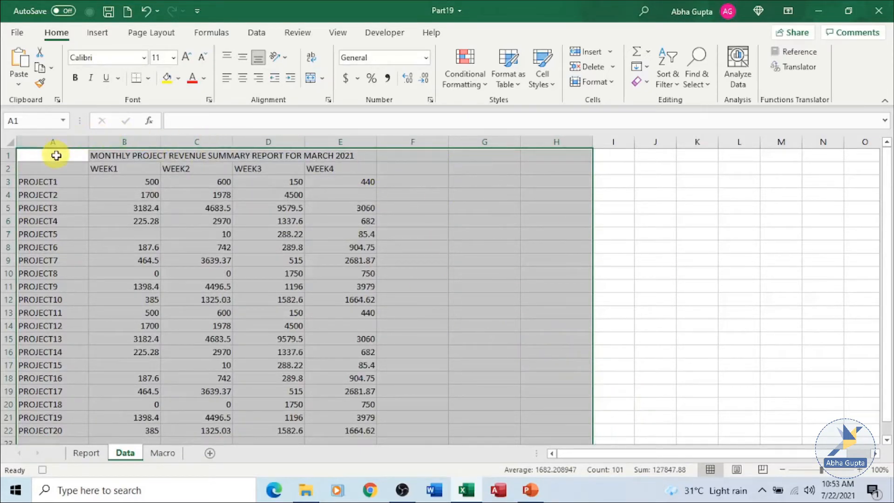
Step: Merge and center the report title across A1:H1
left_click_drag(54, 153, 546, 159)
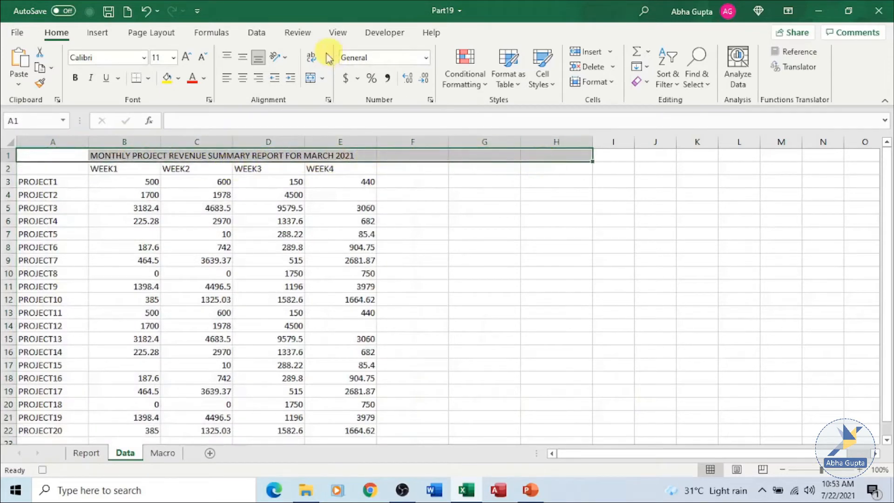
left_click(313, 77)
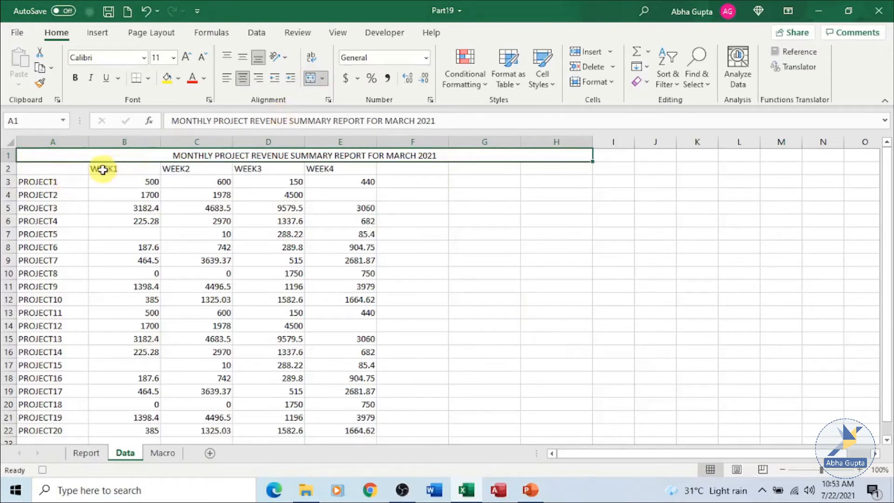
Step: Center the week headings in B2:H2 and the project names in A3:A22 horizontally
left_click_drag(102, 170, 554, 170)
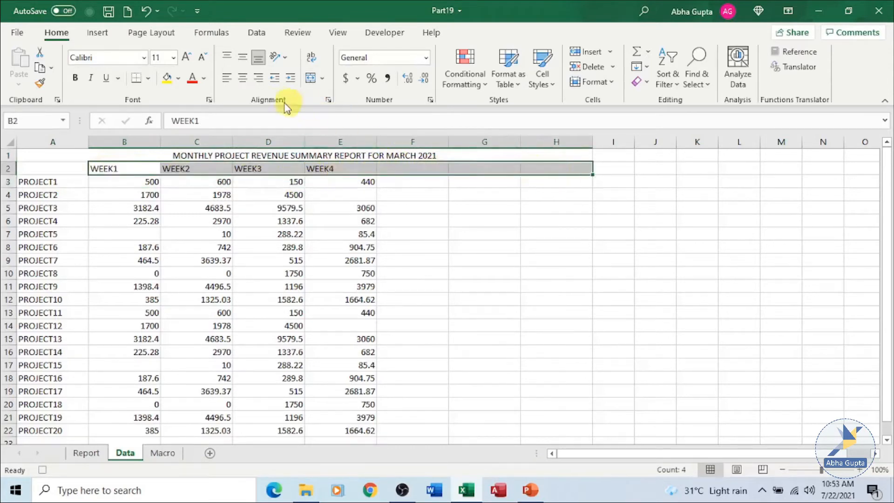
left_click(242, 79)
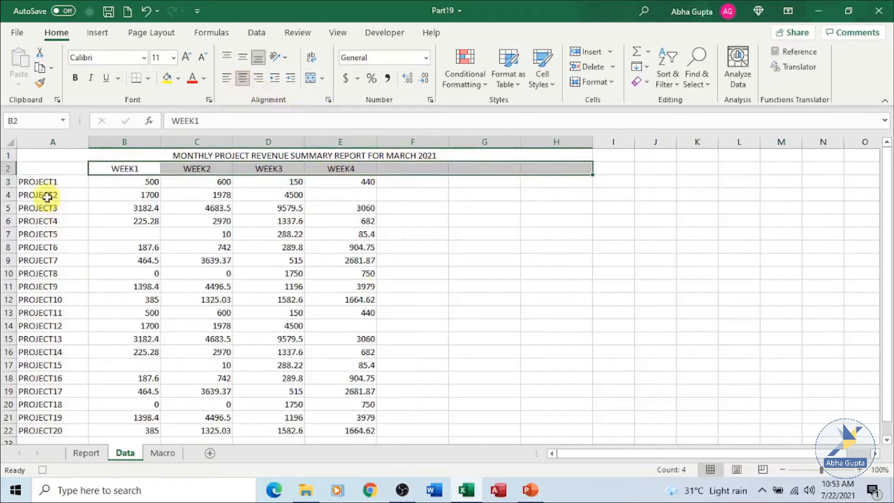
left_click_drag(47, 182, 30, 431)
left_click(244, 80)
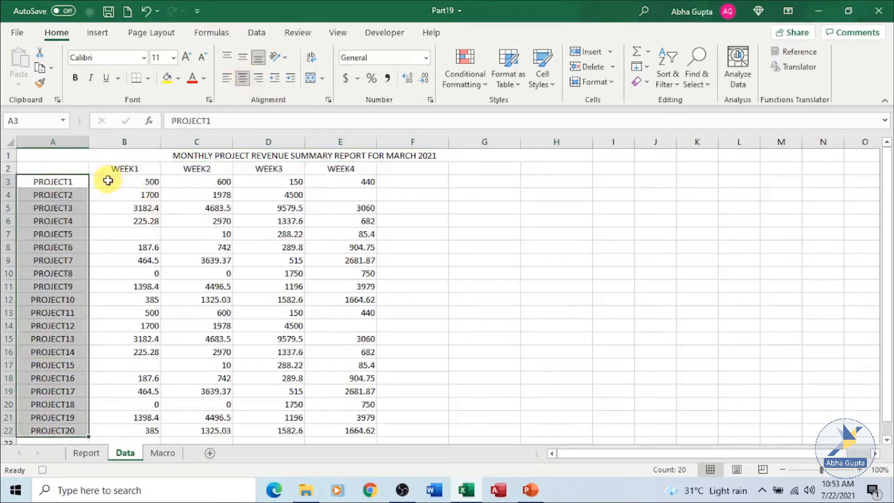
Step: Apply the Accounting number format with the dollar sign to the revenue figures in B3:H22
left_click_drag(108, 181, 552, 436)
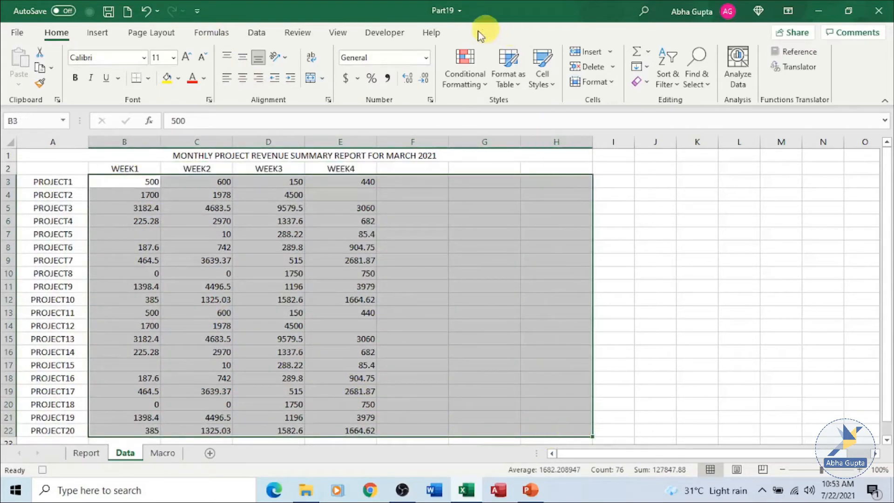
left_click(427, 58)
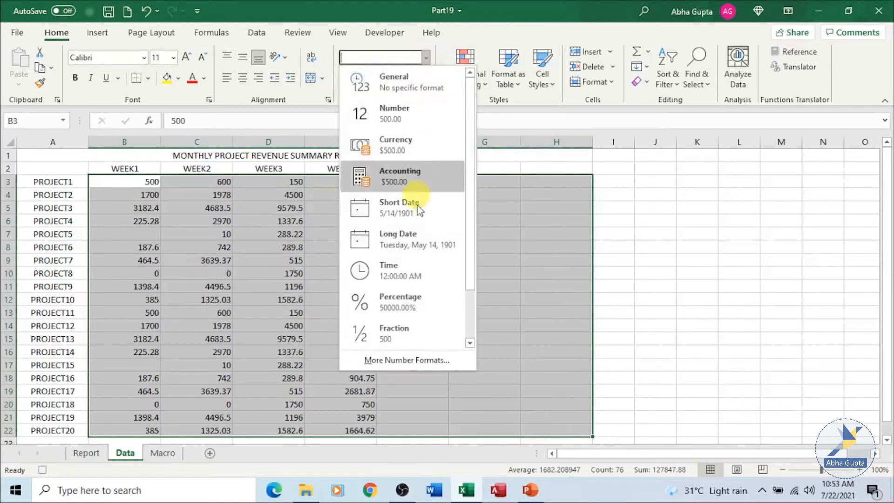
left_click(411, 131)
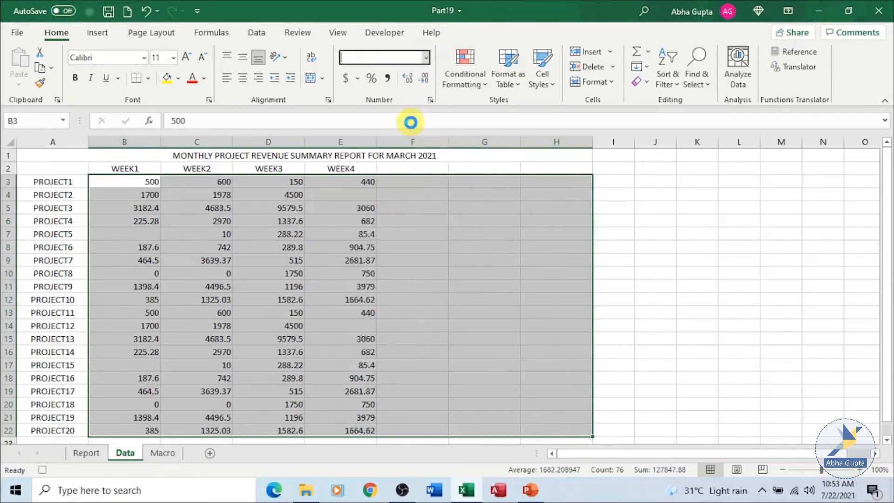
left_click(346, 79)
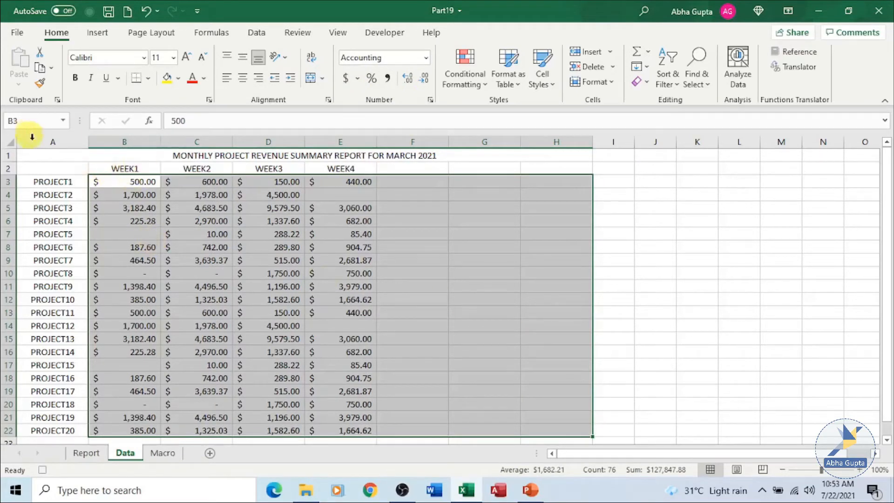
Step: Format the merged title in row 1 with a dark blue fill and a white font
left_click_drag(39, 150, 202, 154)
left_click(208, 99)
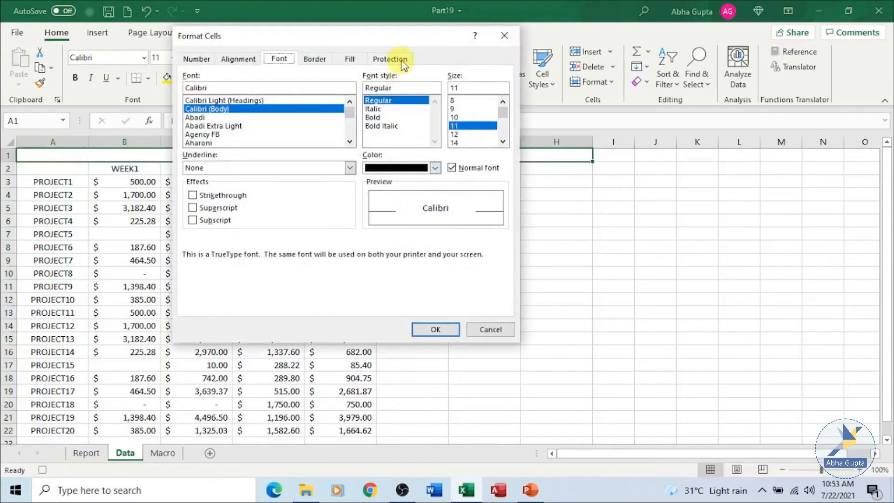
left_click(348, 60)
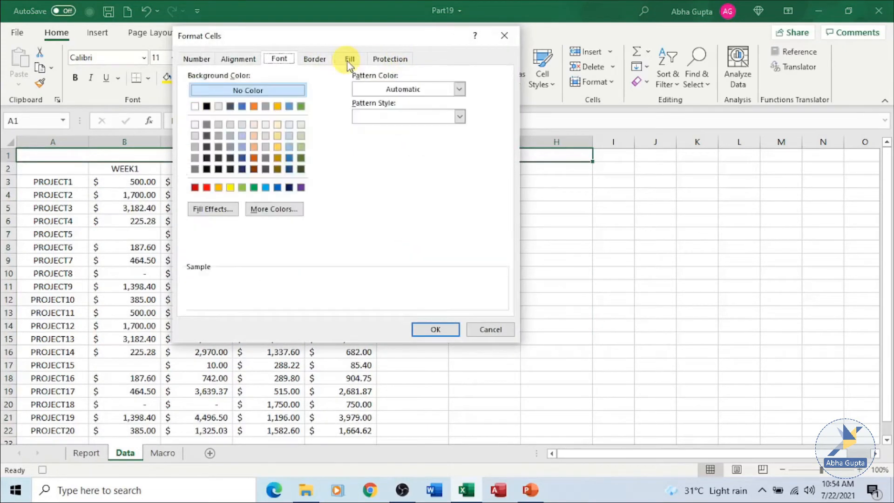
left_click(293, 170)
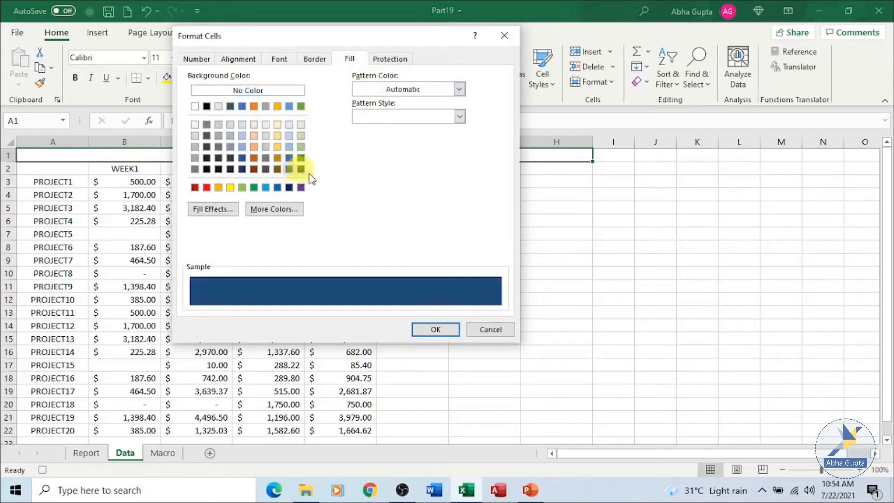
left_click(278, 60)
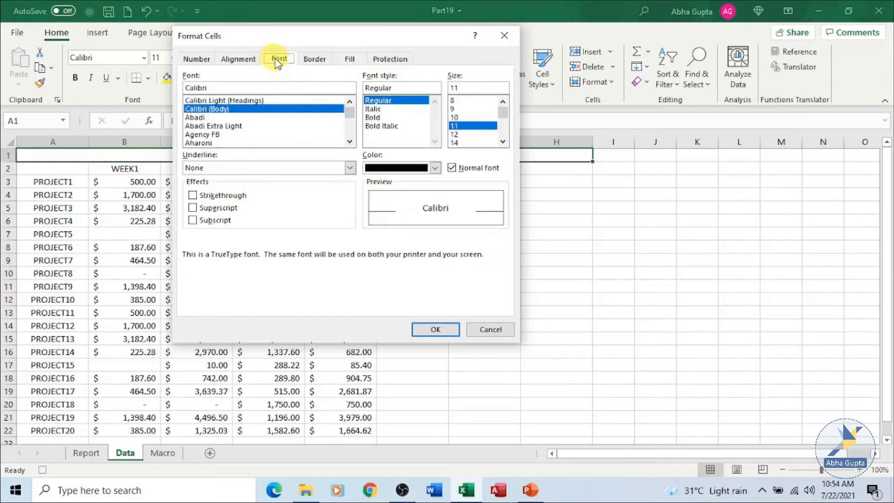
left_click(435, 167)
left_click(369, 221)
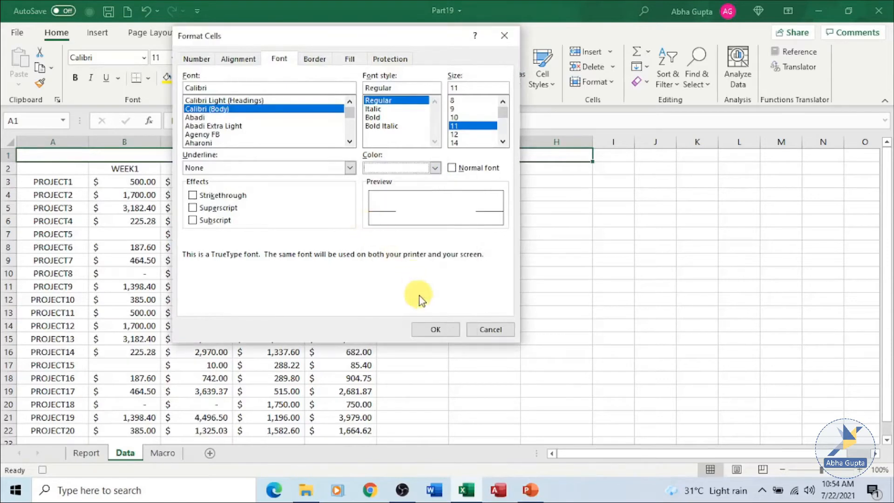
left_click(435, 330)
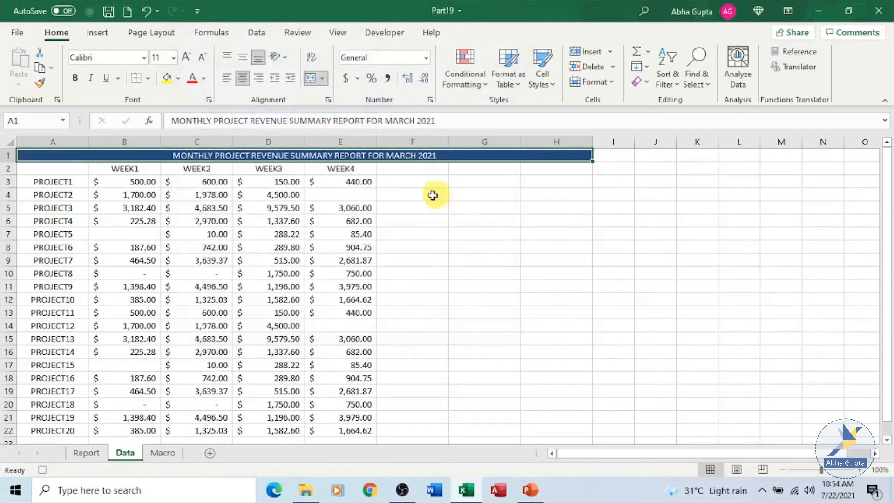
Step: Fill the project column A2:A22 and the week headings B2:H2 with the medium light blue theme color (Accent 5, 40% lighter)
left_click_drag(54, 175, 65, 415)
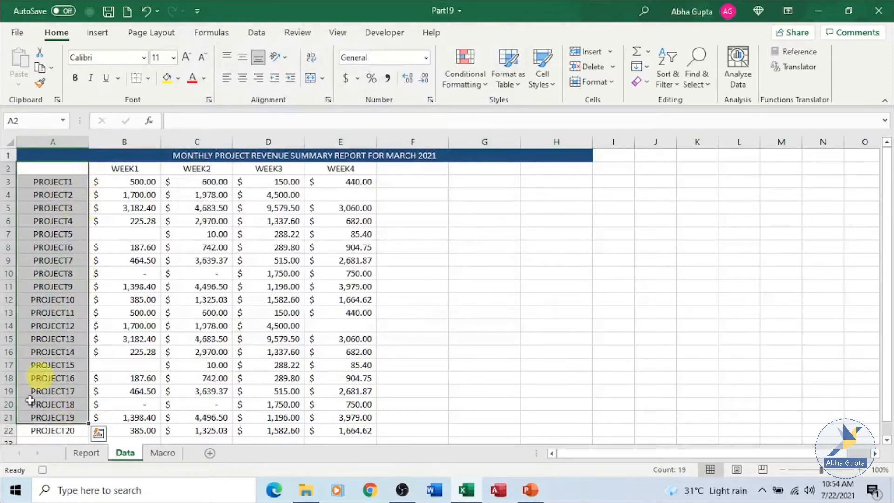
left_click_drag(65, 171, 80, 431)
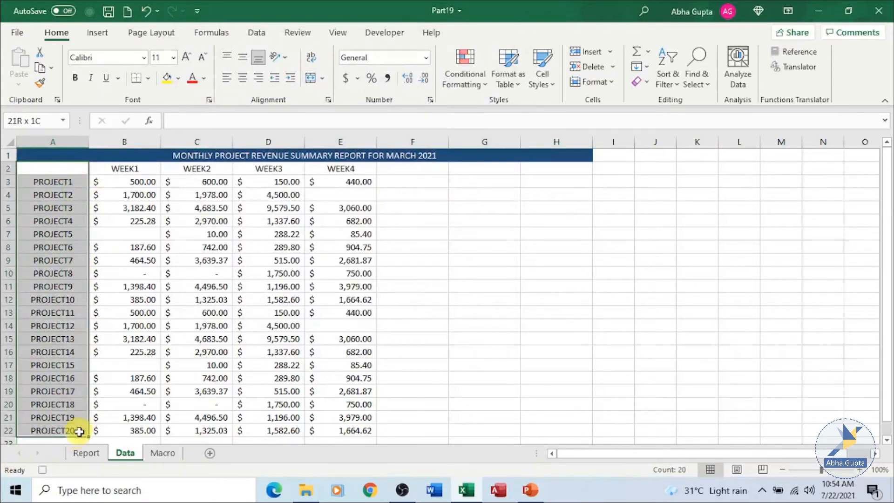
left_click(179, 79)
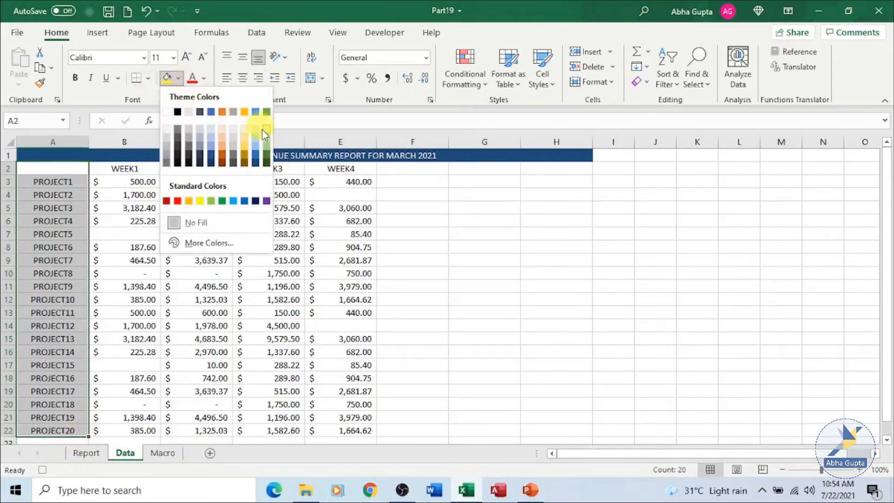
left_click(256, 148)
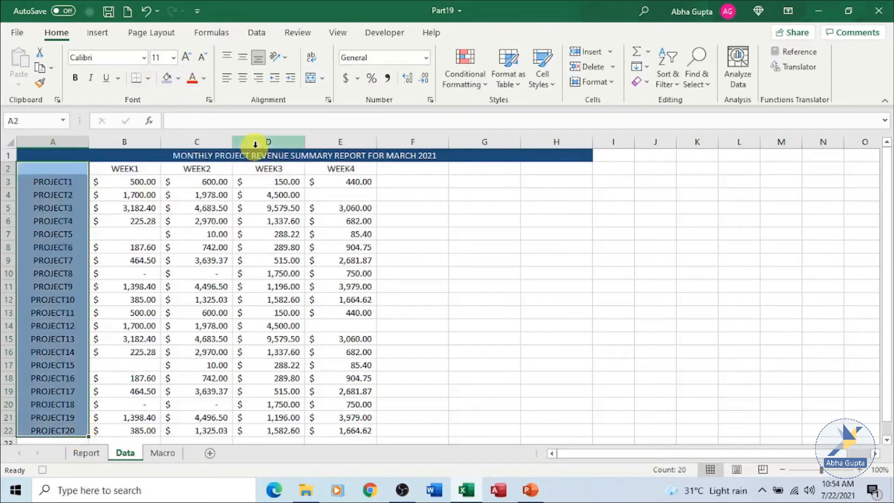
left_click_drag(100, 169, 557, 169)
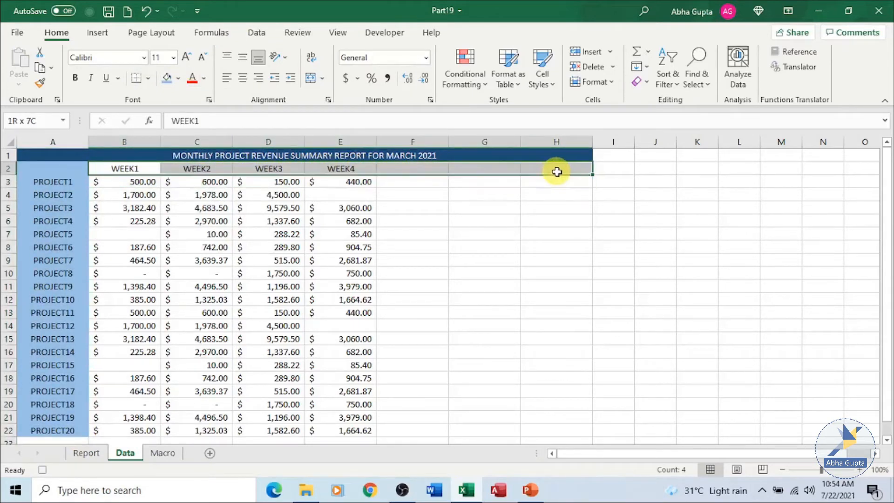
left_click(167, 82)
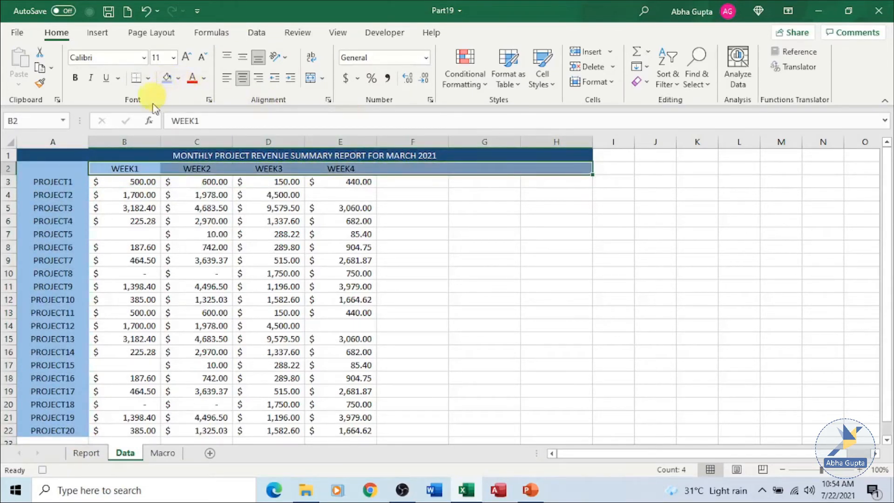
Step: Apply All Borders to the week headings B2:H2 and the project column A2:A22
left_click(150, 79)
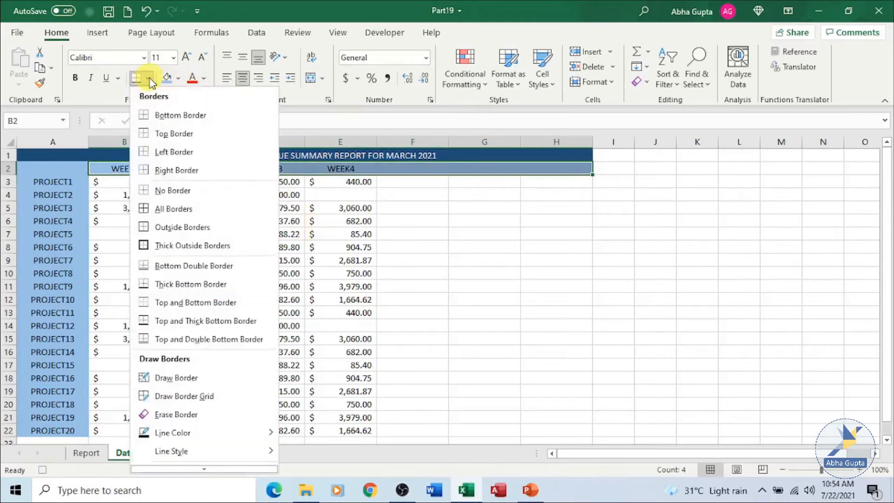
left_click(193, 208)
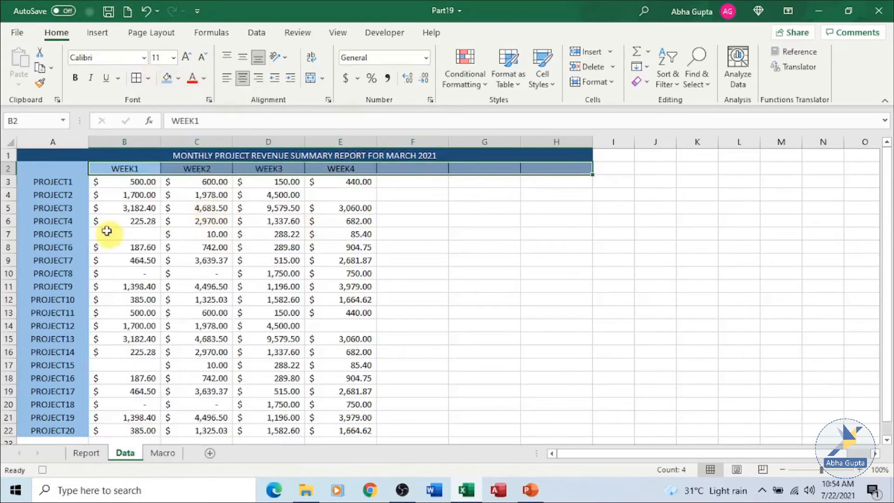
left_click_drag(66, 171, 66, 429)
left_click(135, 80)
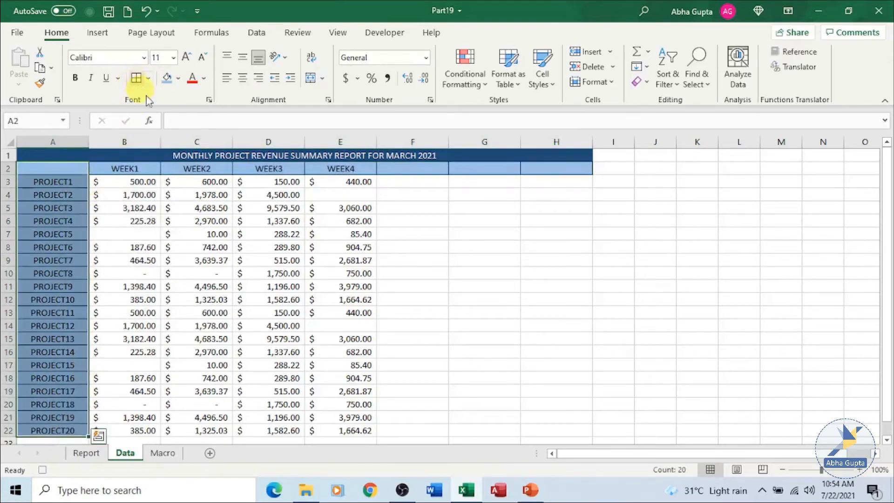
Step: Fill the revenue range B3:H22 with the palest blue theme color and apply All Borders to it
left_click_drag(101, 182, 533, 426)
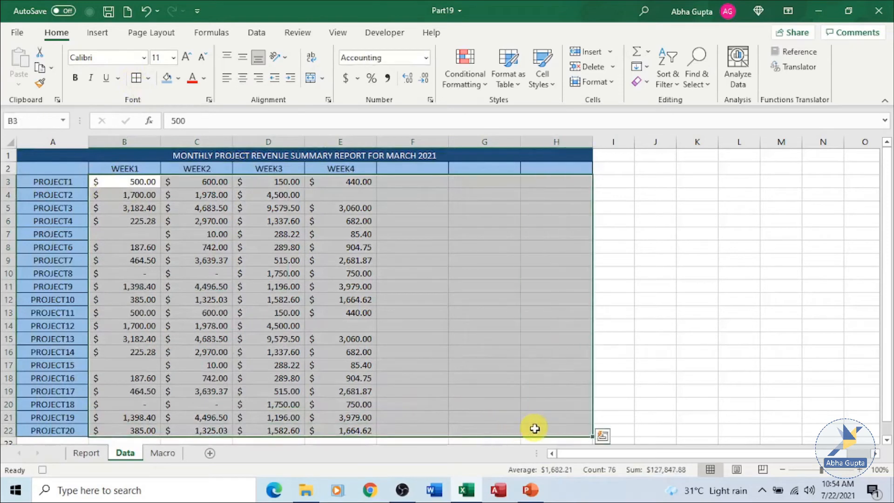
left_click(180, 79)
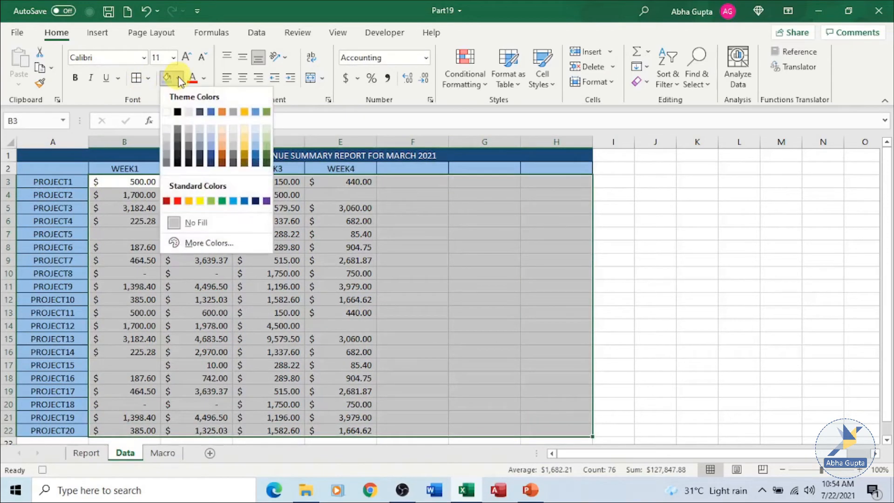
left_click(256, 132)
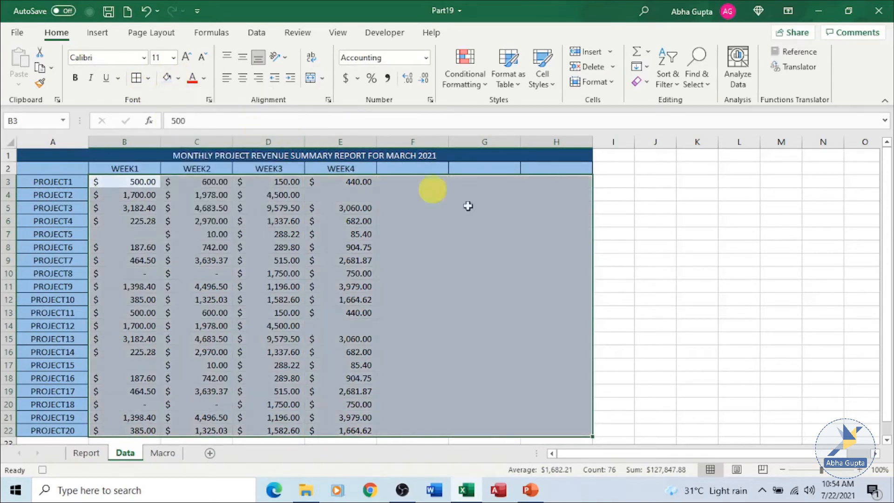
left_click(137, 80)
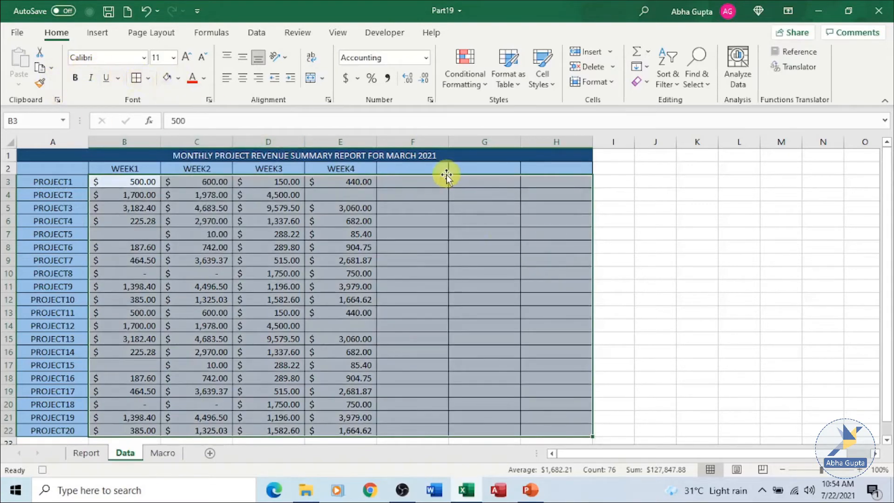
Step: Select cell F2 and stop recording the macro
left_click(415, 167)
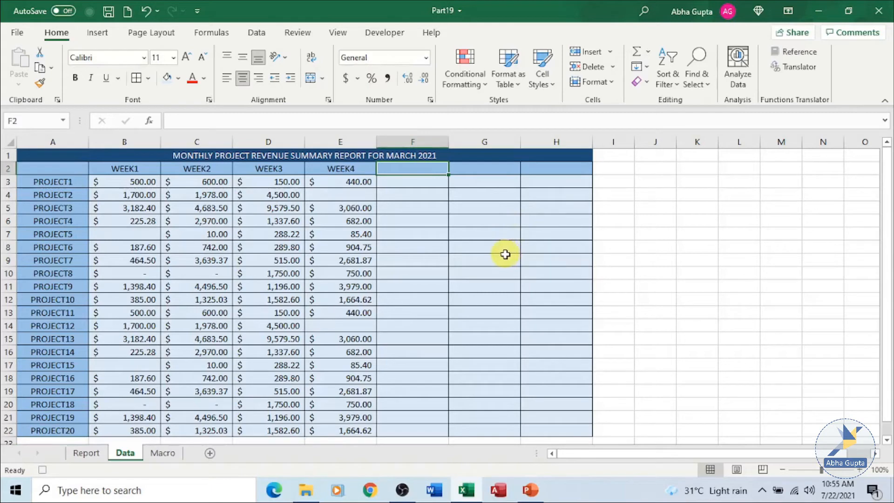
left_click(385, 37)
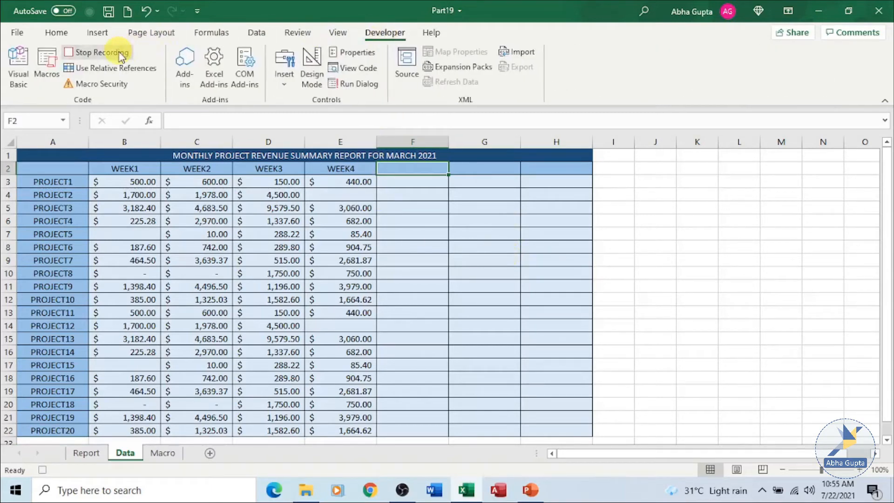
left_click(120, 53)
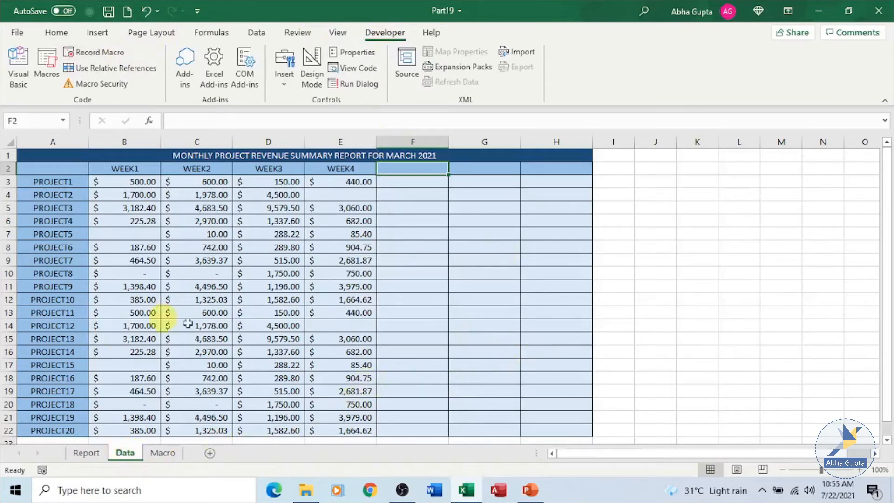
Step: View the recorded format_report macro in the macro list and its VBA code, and close the code editor
left_click(47, 65)
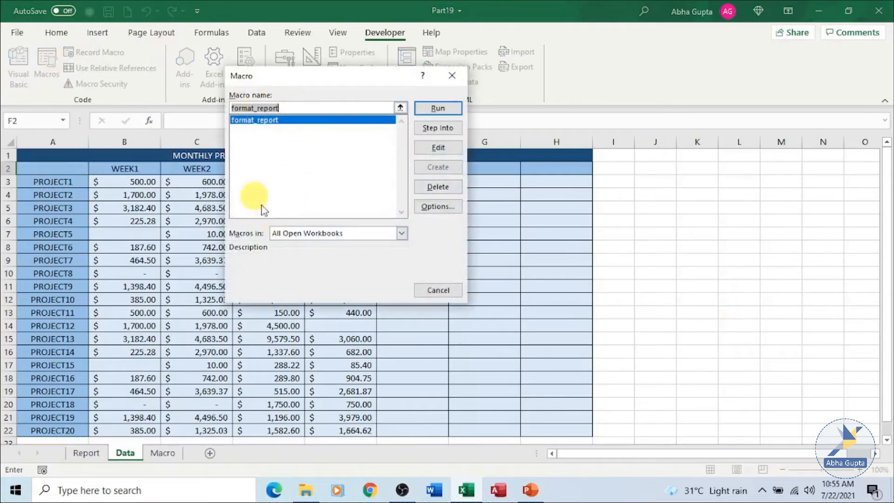
left_click_drag(451, 277, 471, 191)
left_click(414, 232)
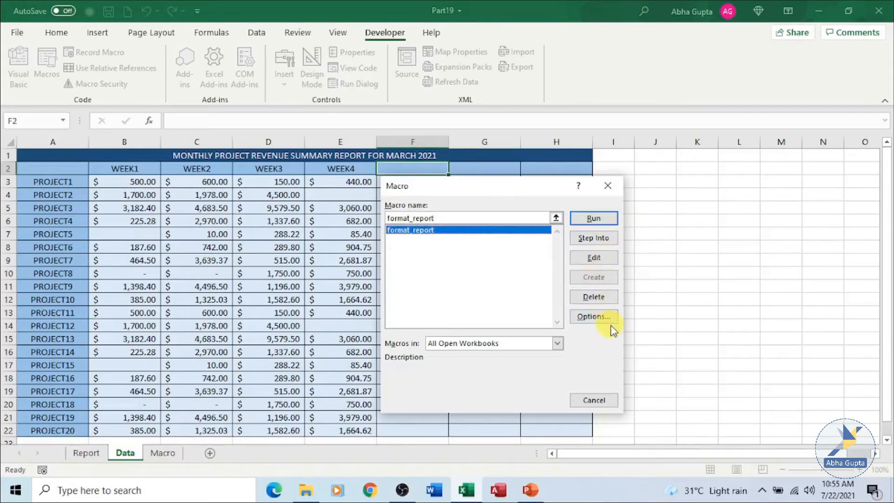
left_click(593, 257)
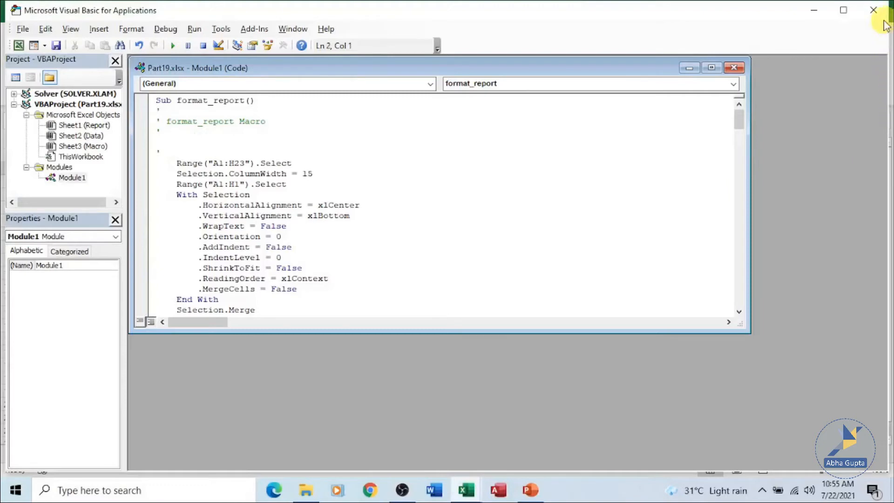
left_click(872, 10)
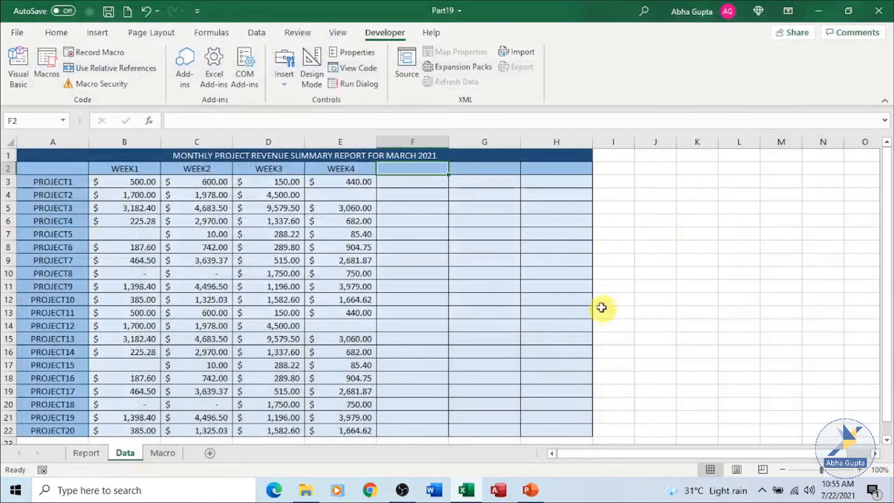
Step: Run the format_report macro on the unformatted quarterly data in the Macro sheet
left_click(159, 454)
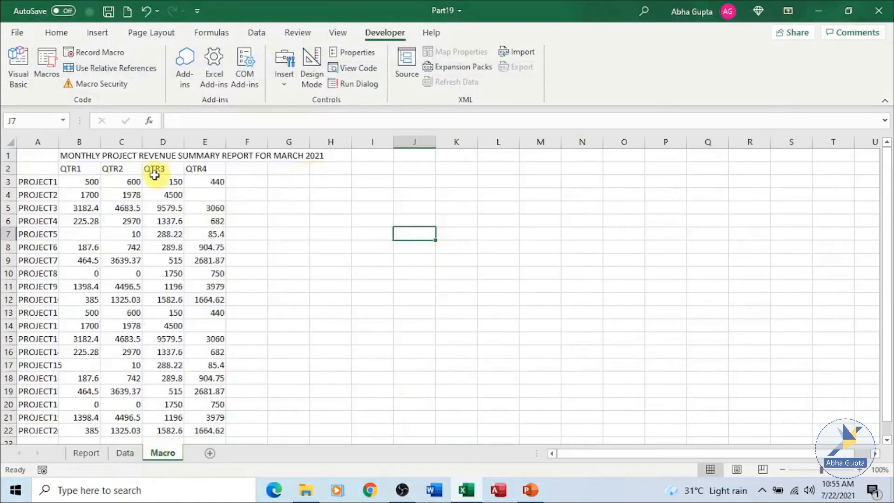
left_click(34, 152)
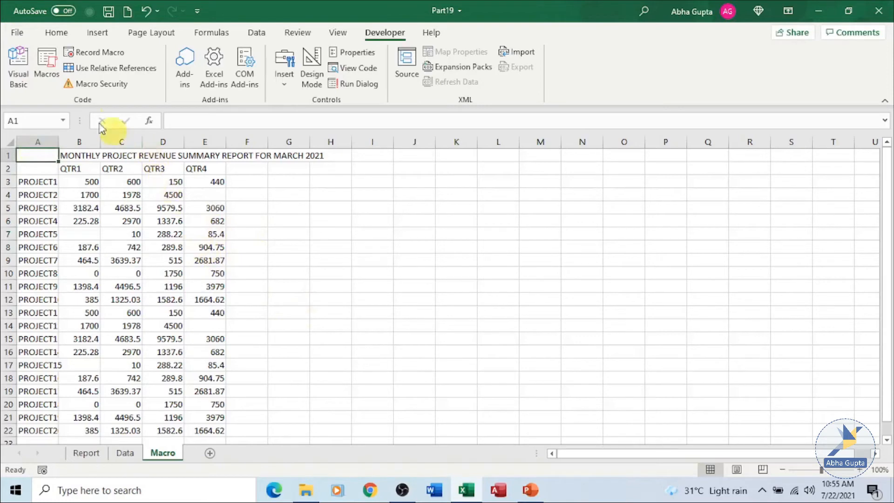
left_click(55, 76)
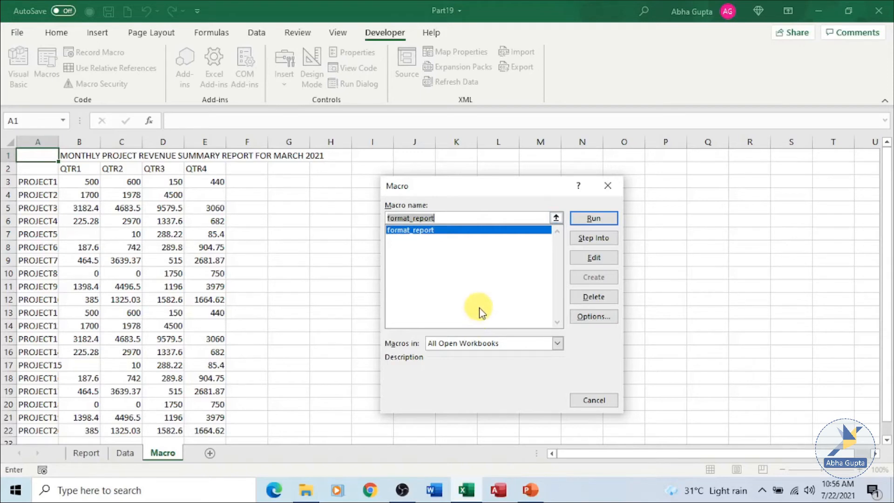
left_click(592, 220)
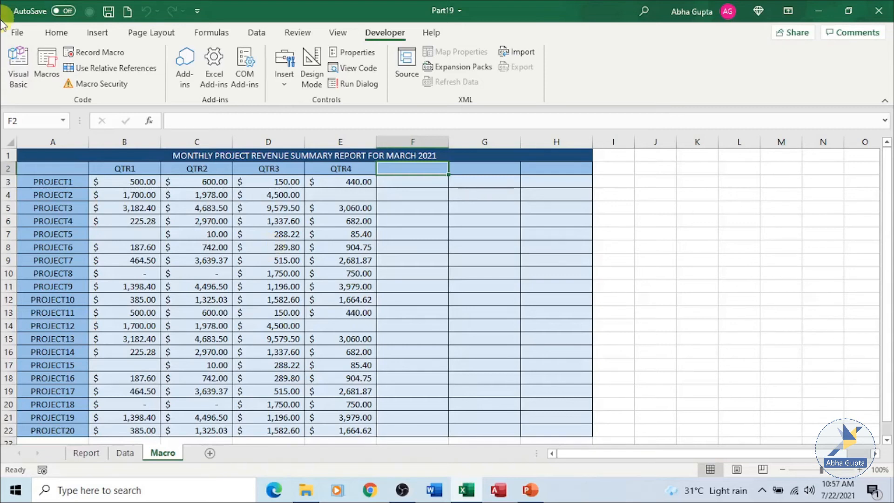
Step: Open the format_report macro's VBA code for editing and maximize its code window
left_click(40, 64)
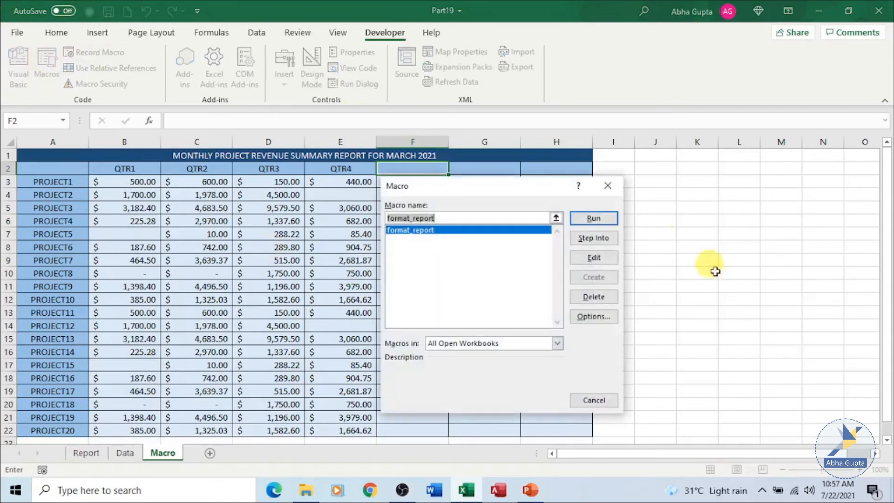
left_click(603, 259)
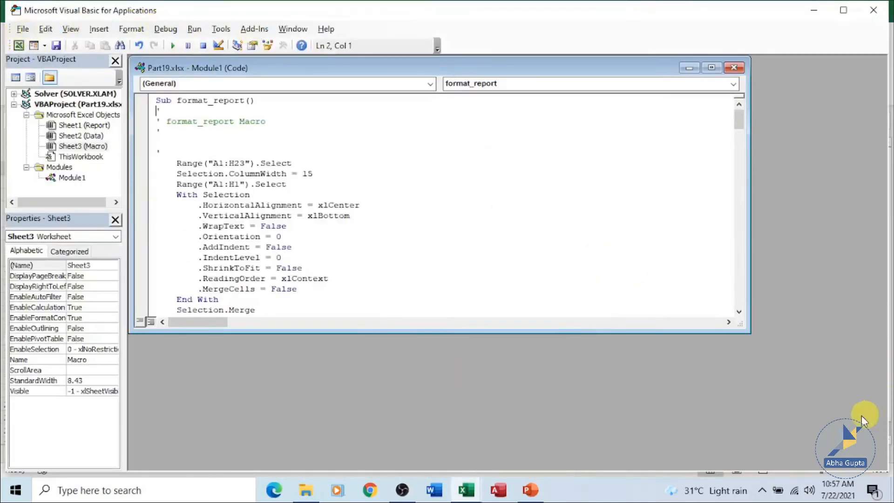
left_click(711, 68)
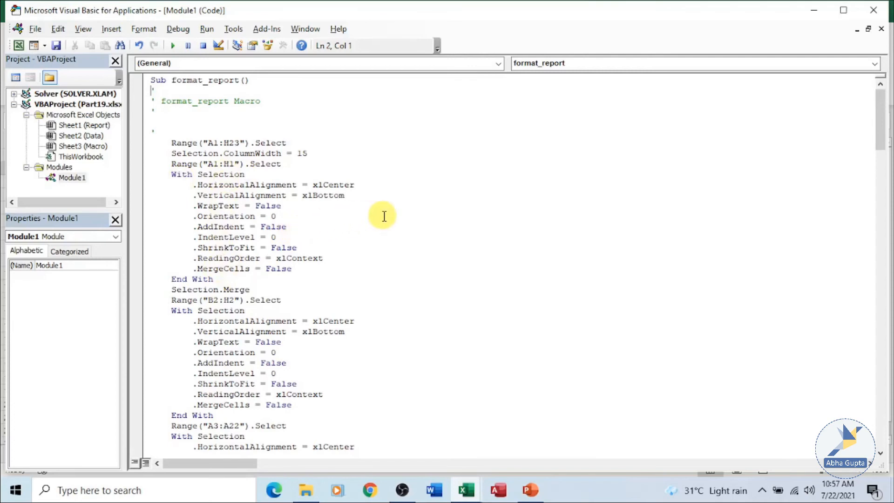
Step: Examine the format_report code for the alignment, merge, number format, font and fill statements
scroll(386, 216, "down", 1)
scroll(385, 216, "down", 2)
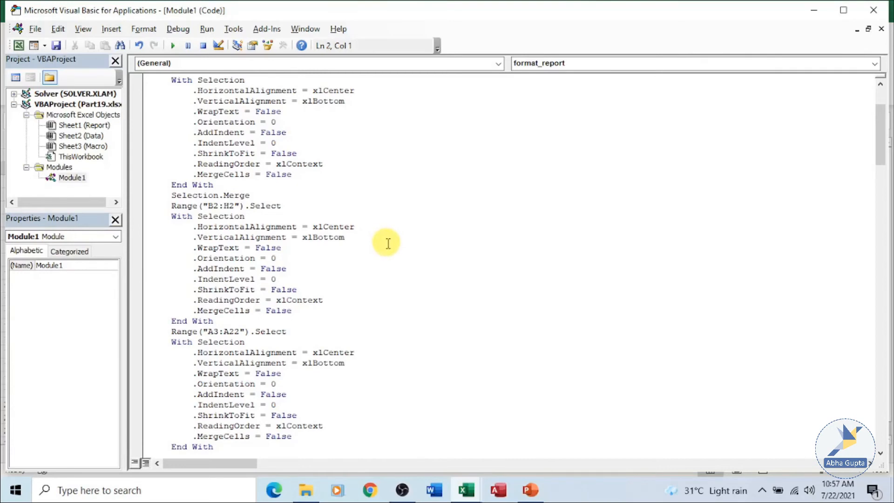
scroll(386, 242, "down", 2)
scroll(412, 263, "down", 2)
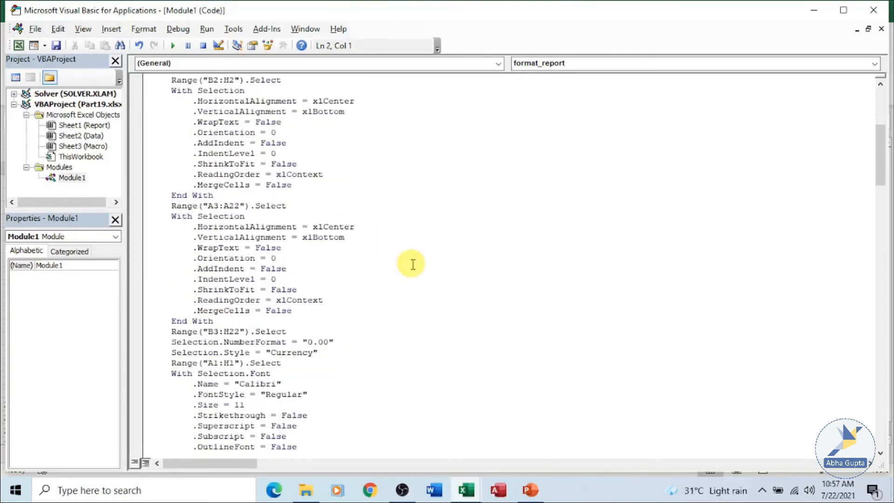
scroll(411, 264, "down", 2)
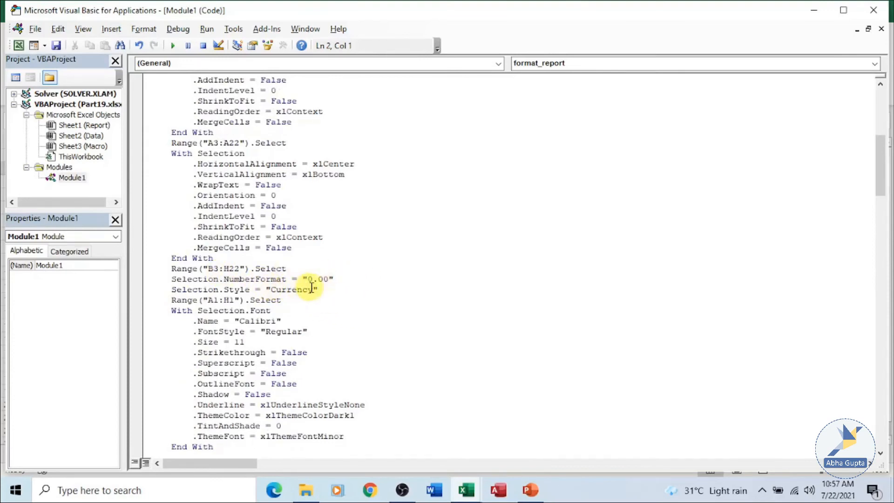
scroll(370, 305, "down", 2)
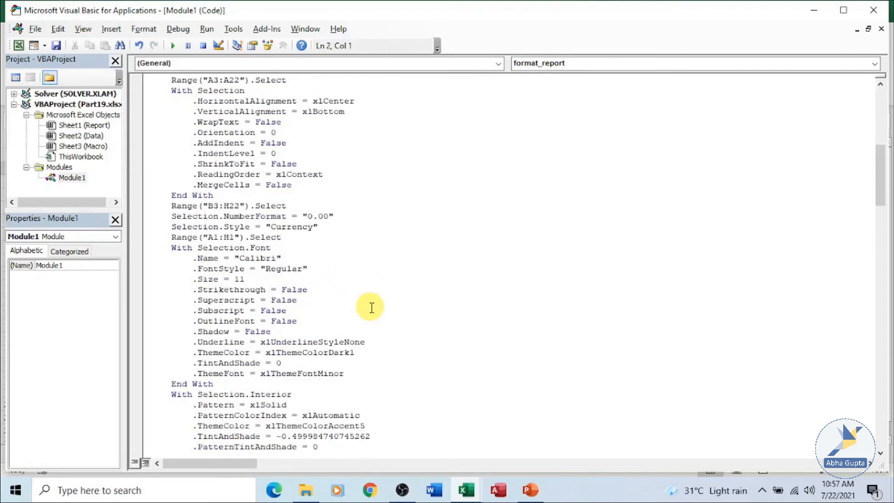
scroll(372, 307, "down", 2)
scroll(405, 316, "down", 1)
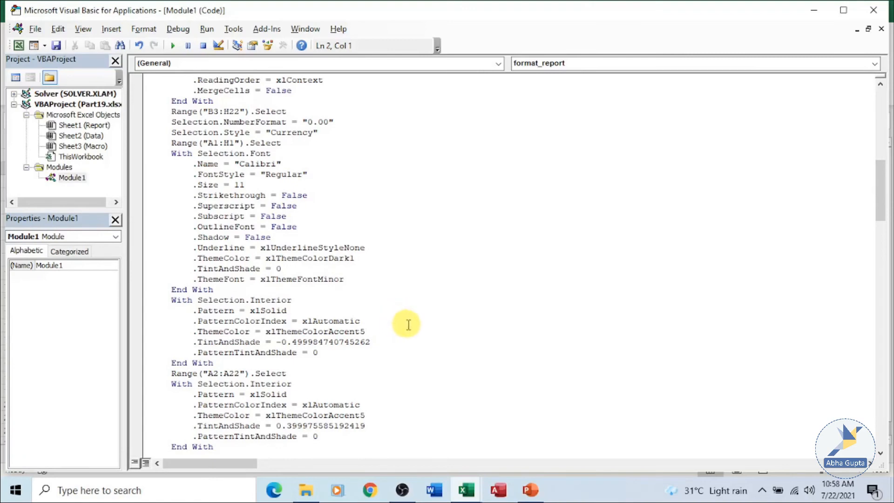
scroll(409, 325, "down", 1)
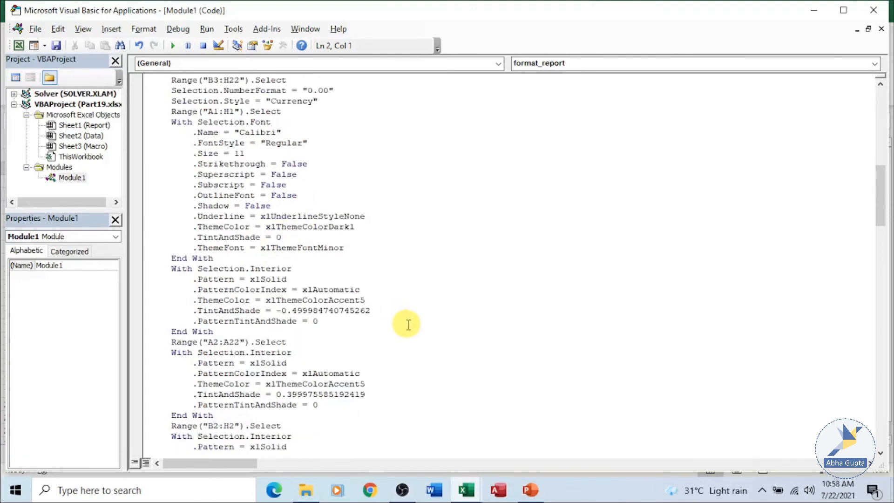
scroll(409, 324, "down", 1)
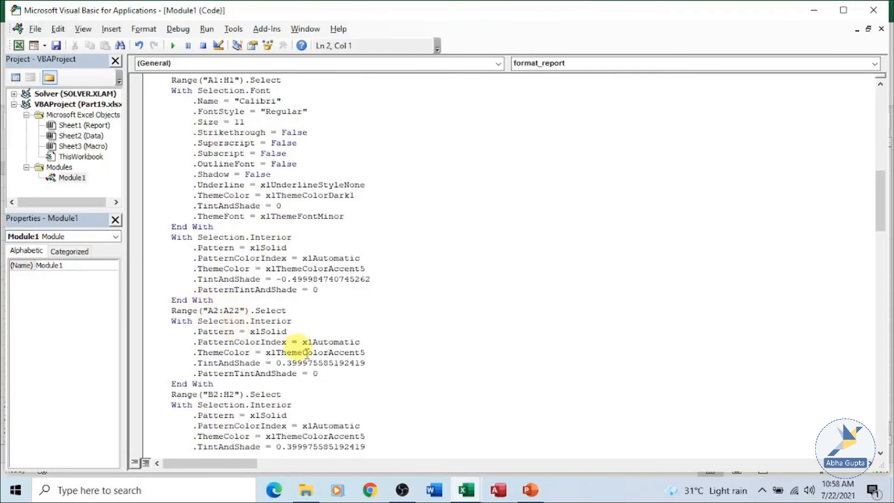
scroll(365, 389, "down", 2)
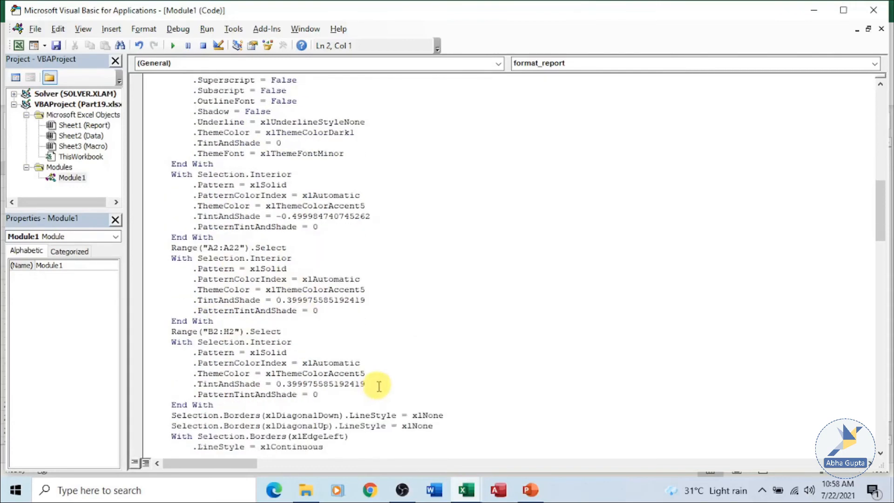
Step: Examine the border and B3:H22 fill statements through the end of the format_report code, and close the code editor
scroll(407, 371, "down", 3)
scroll(411, 372, "down", 7)
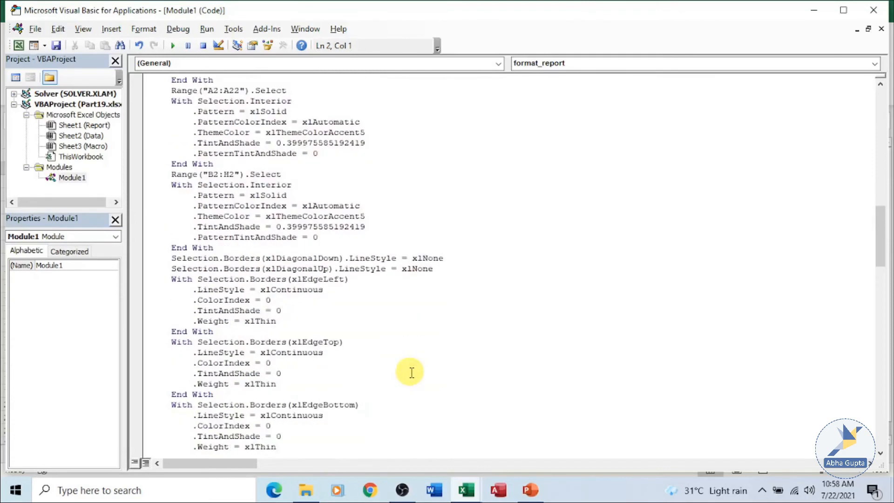
scroll(411, 372, "down", 2)
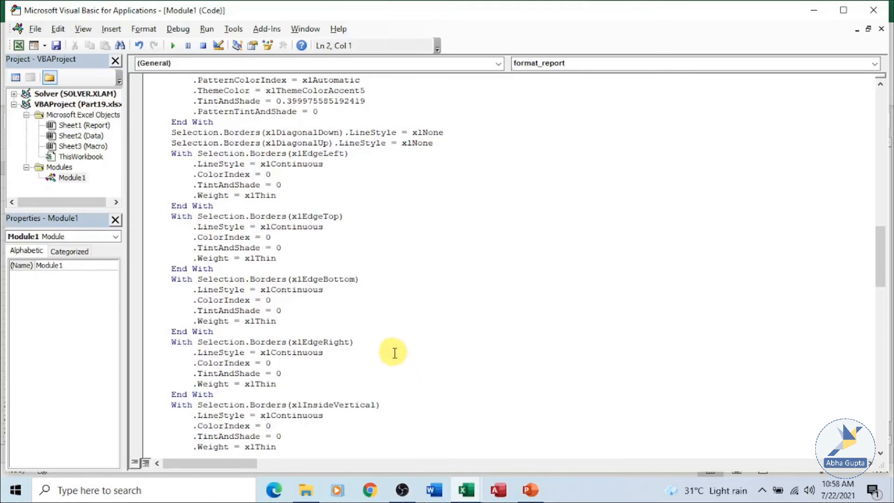
scroll(452, 420, "down", 4)
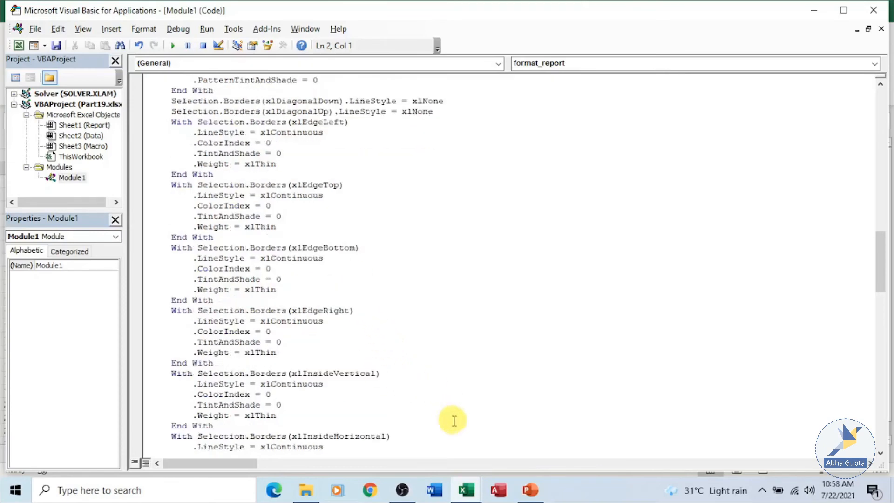
scroll(452, 420, "down", 9)
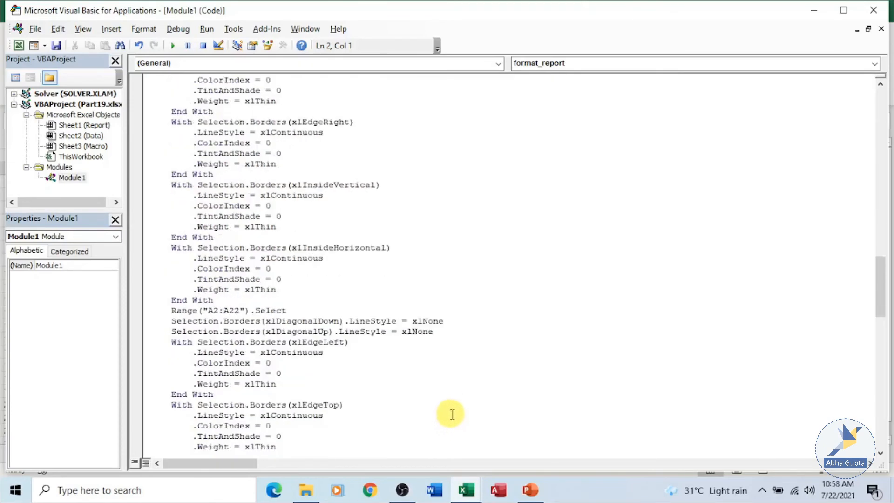
scroll(458, 383, "down", 2)
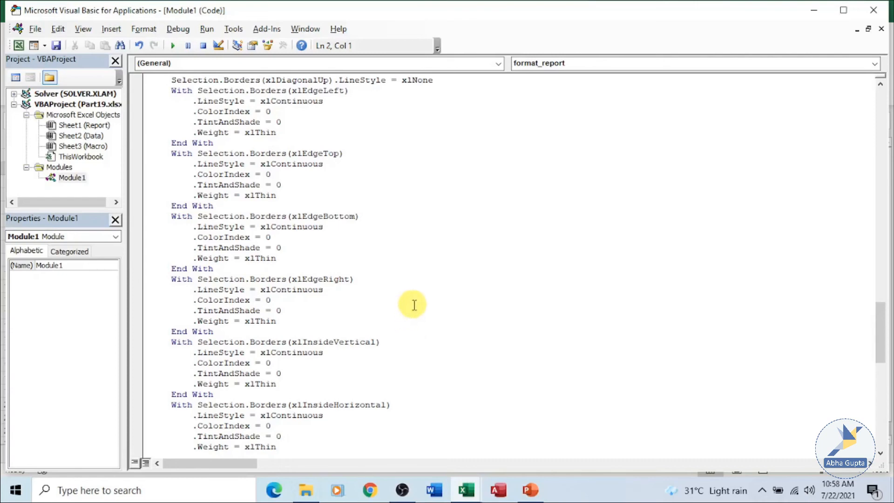
scroll(414, 305, "down", 4)
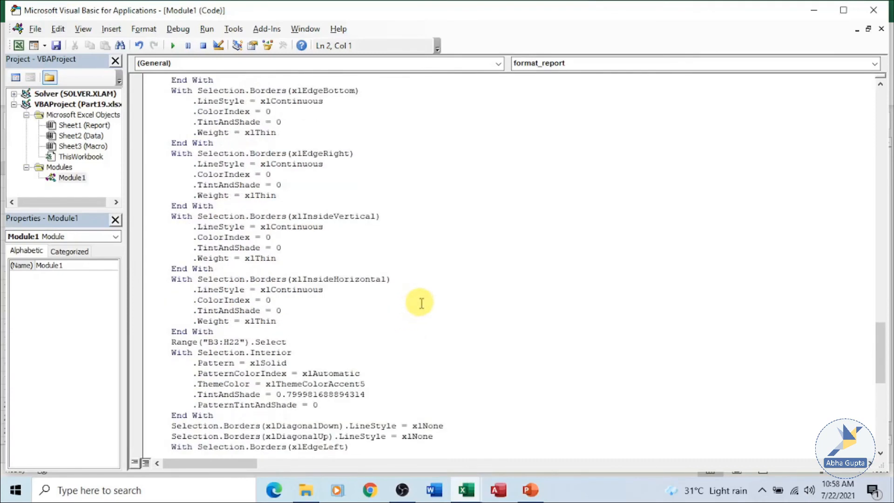
scroll(421, 304, "down", 1)
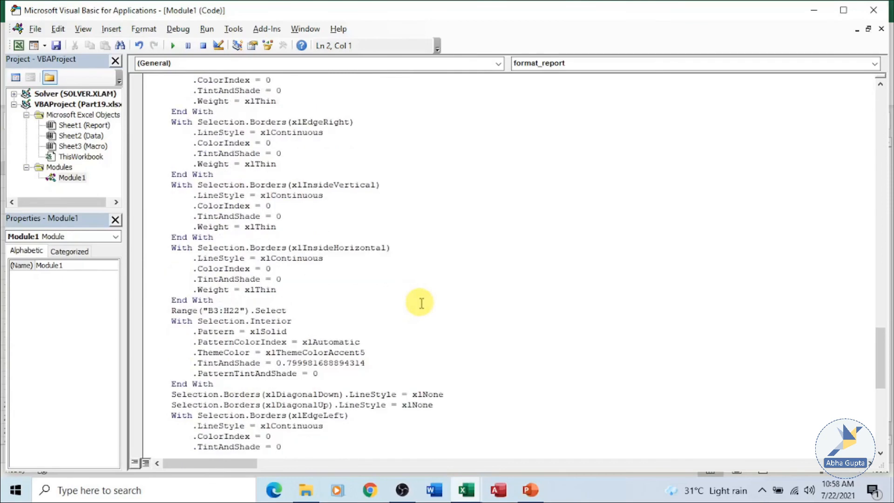
scroll(421, 303, "down", 3)
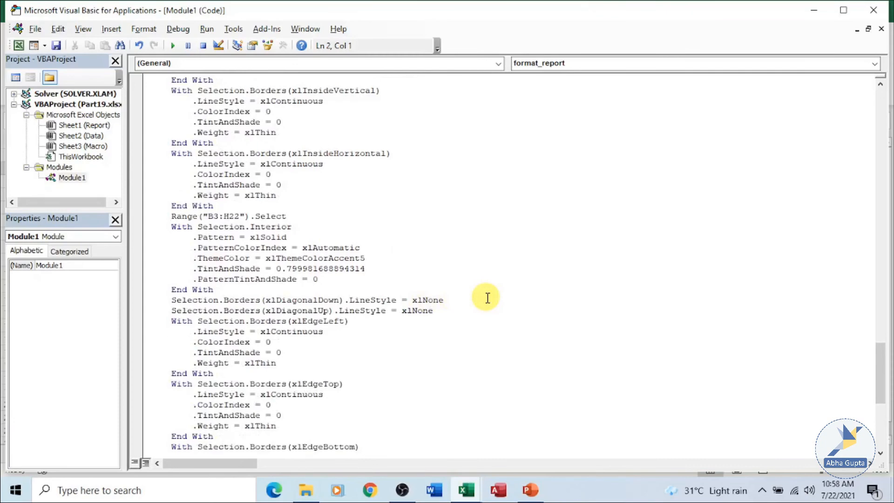
scroll(471, 300, "down", 2)
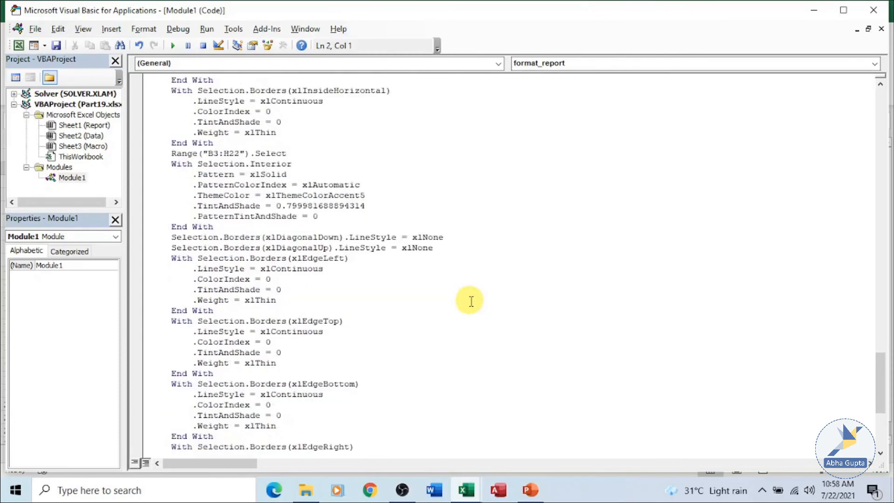
scroll(471, 299, "down", 4)
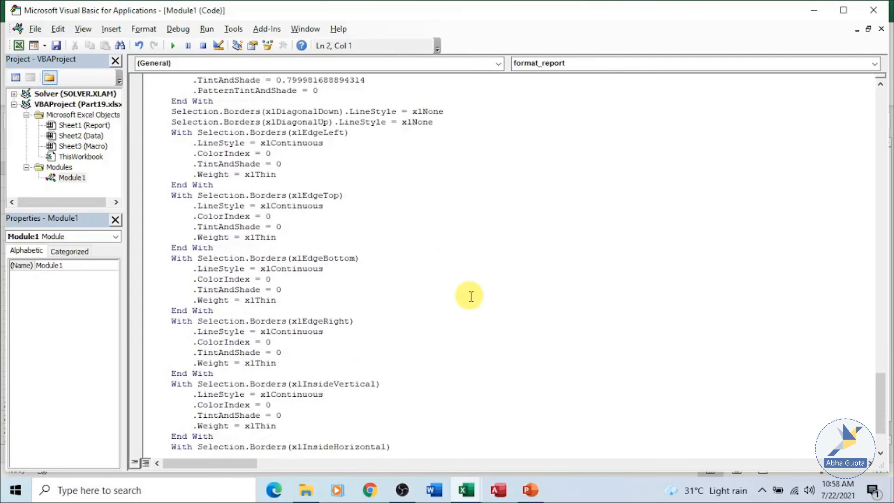
scroll(470, 296, "down", 3)
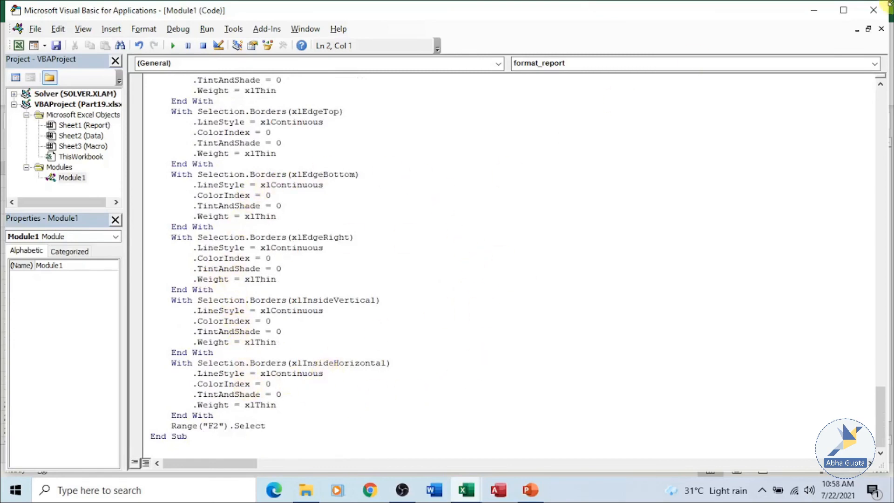
left_click(862, 12)
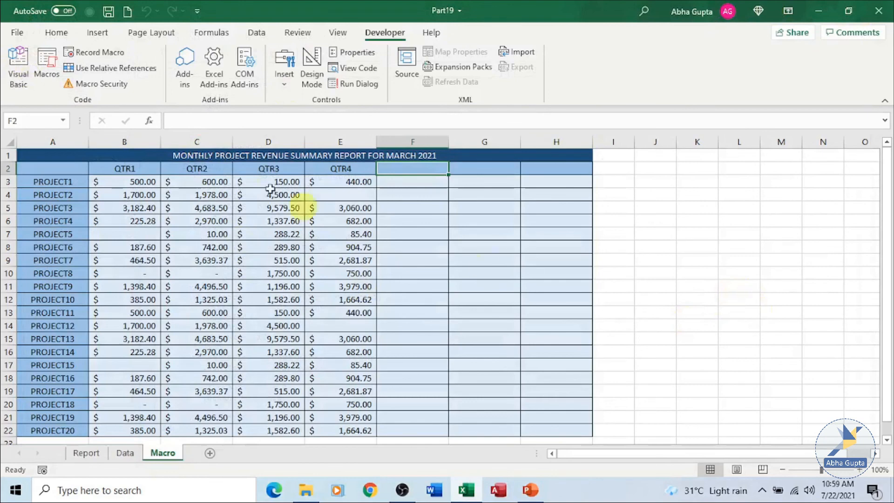
Step: Switch macro recording to relative references
left_click(102, 70)
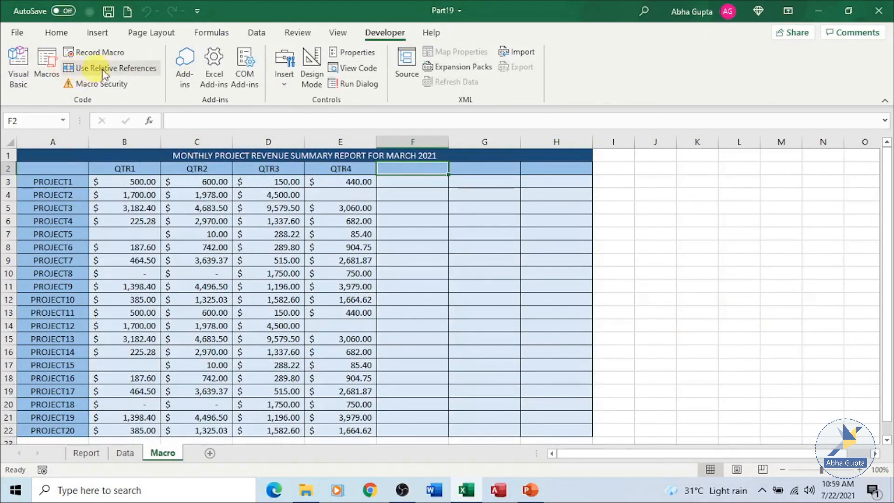